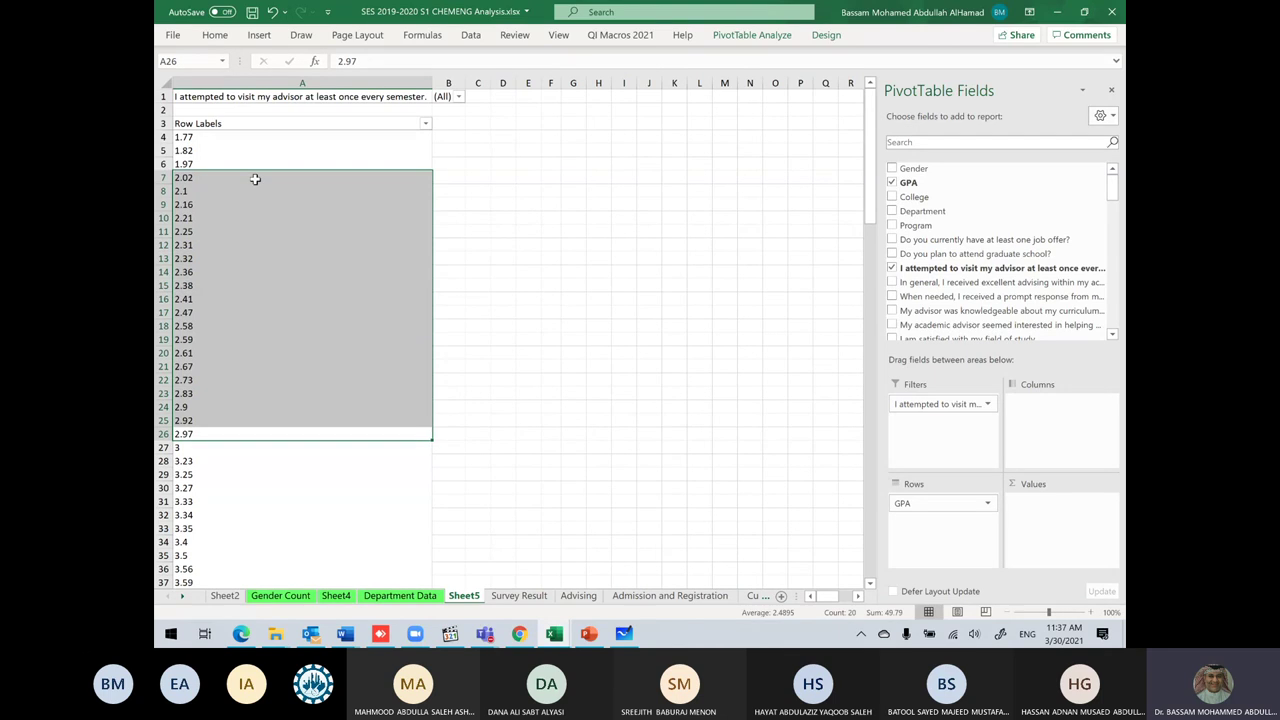
Step: Select the three lowest GPA values in A4:A6 and bring up slide 126 of the lecture deck
{"action": "left_click_drag", "start_coordinate": [214, 138], "coordinate": [212, 160]}
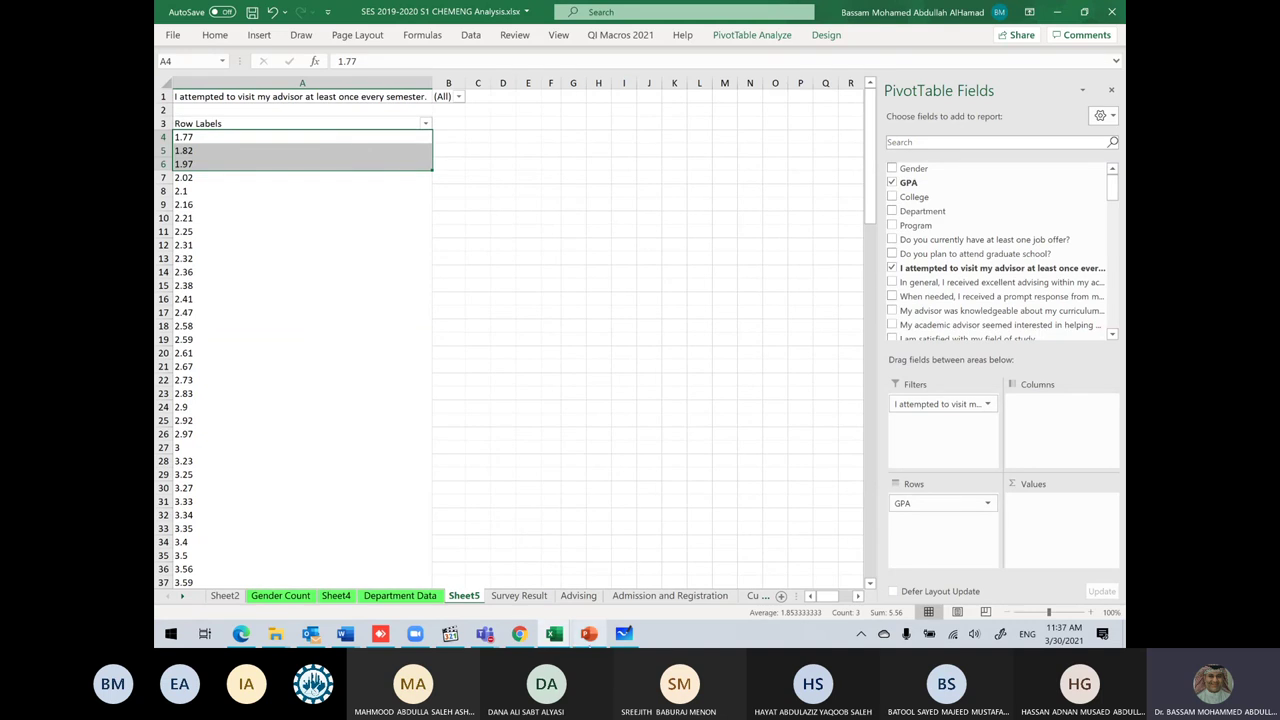
{"action": "left_click", "coordinate": [589, 634]}
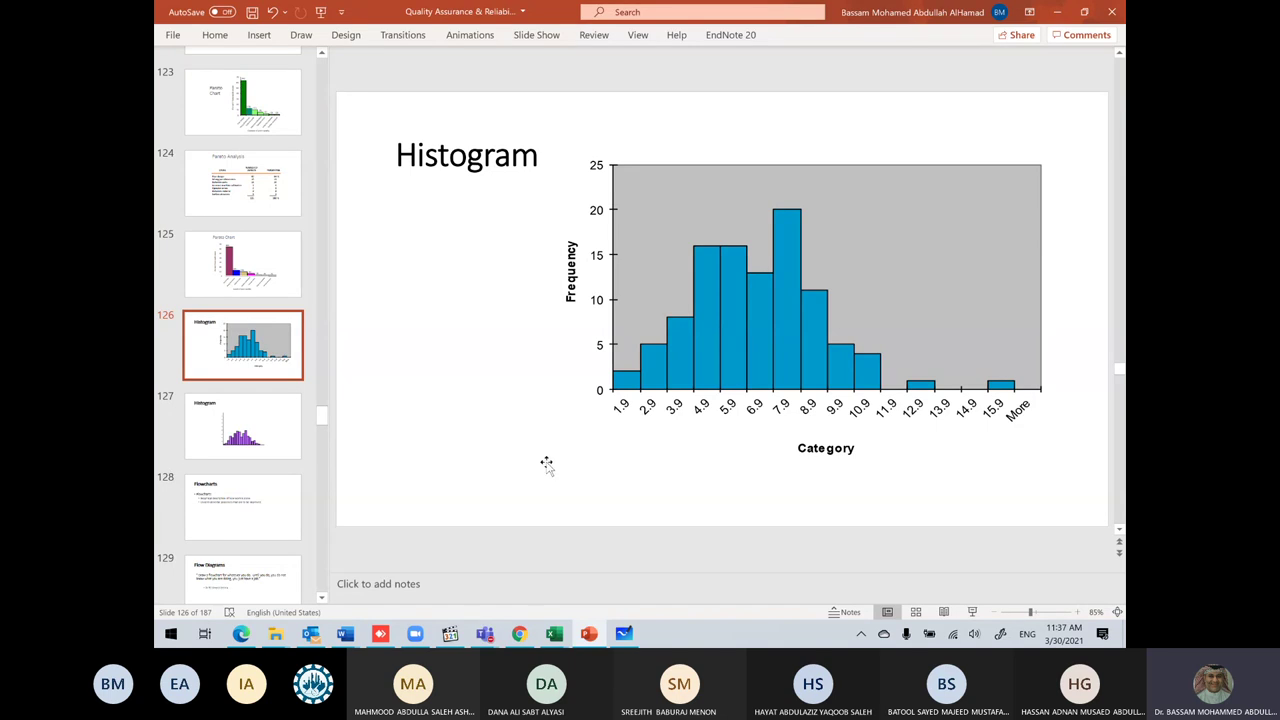
Step: Show slide 127, with the purple histogram defined as graphical frequency tables
{"action": "left_click", "coordinate": [244, 448]}
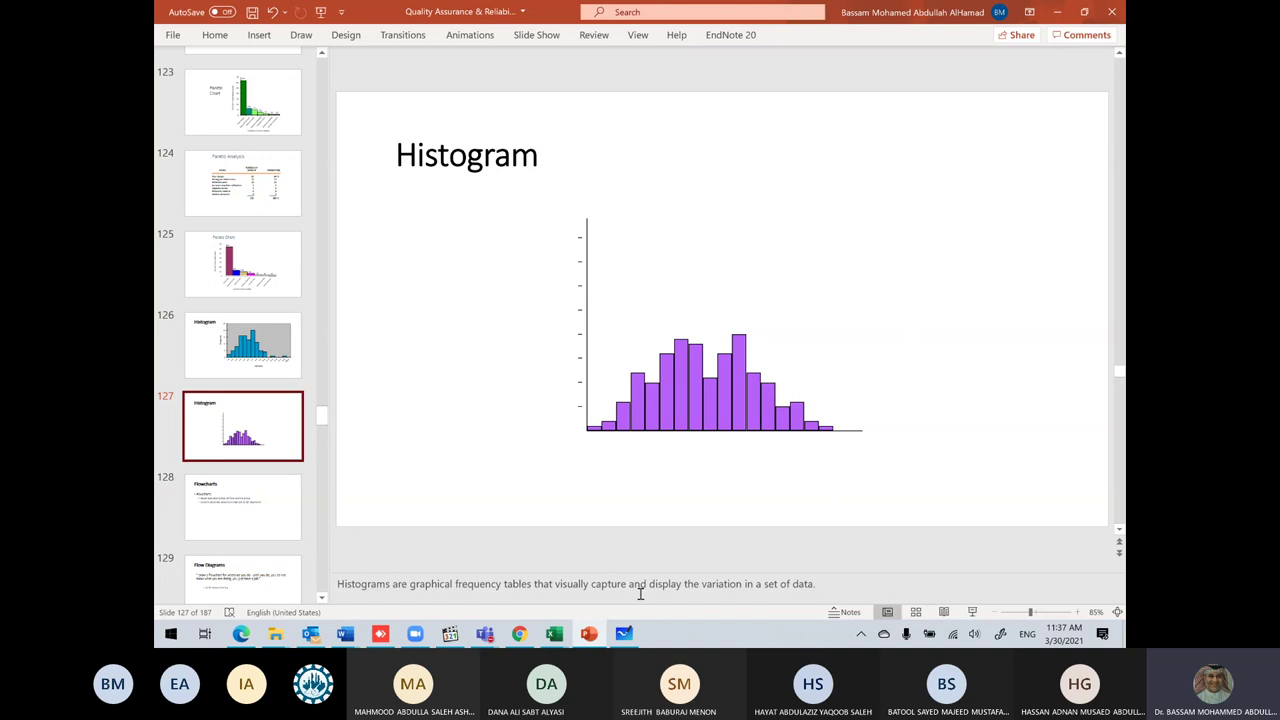
{"action": "mouse_move", "coordinate": [555, 636]}
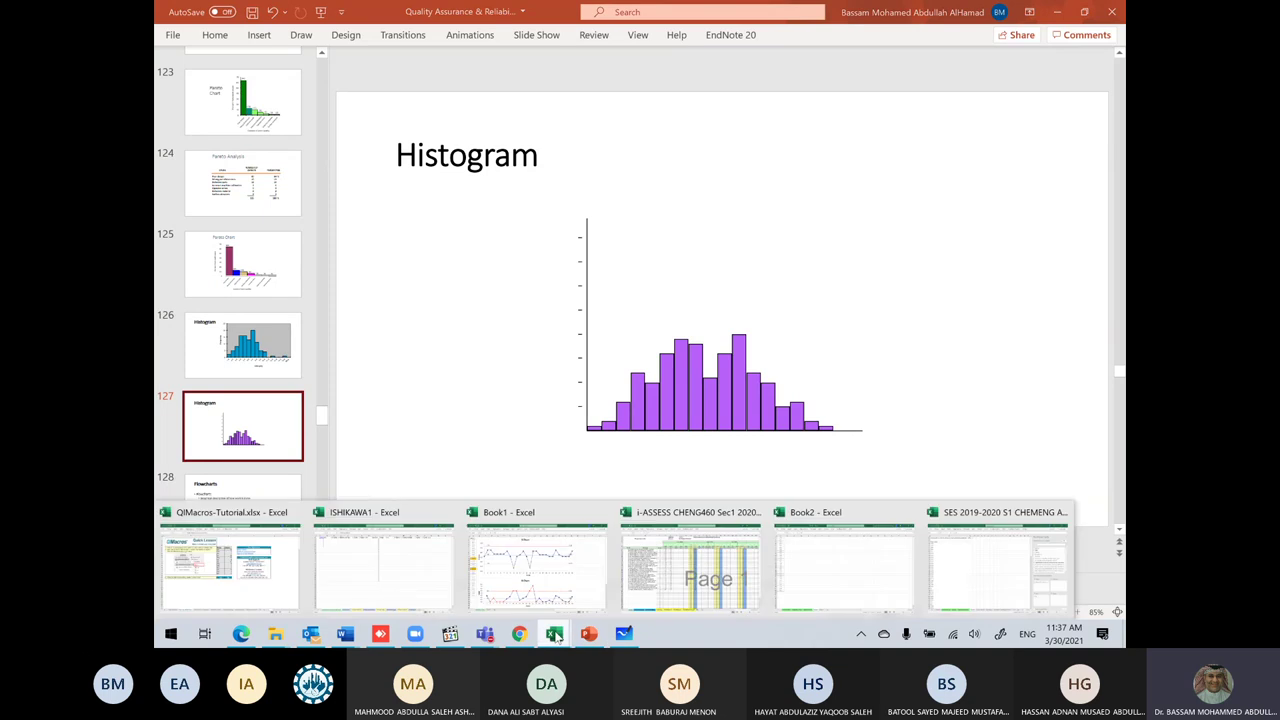
Step: In the i-ASSESS workbook, attempt a QI Macros frequency histogram, which hits a protected-sheet error
{"action": "left_click", "coordinate": [690, 565]}
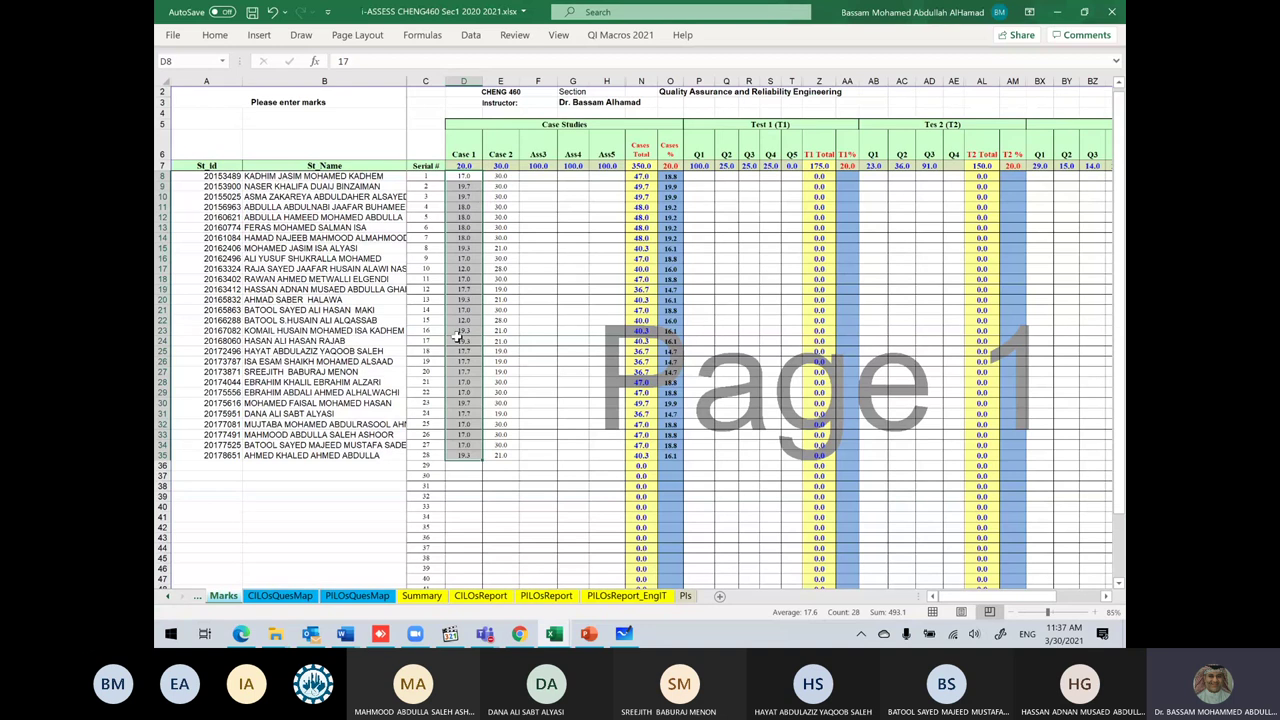
{"action": "left_click", "coordinate": [620, 35]}
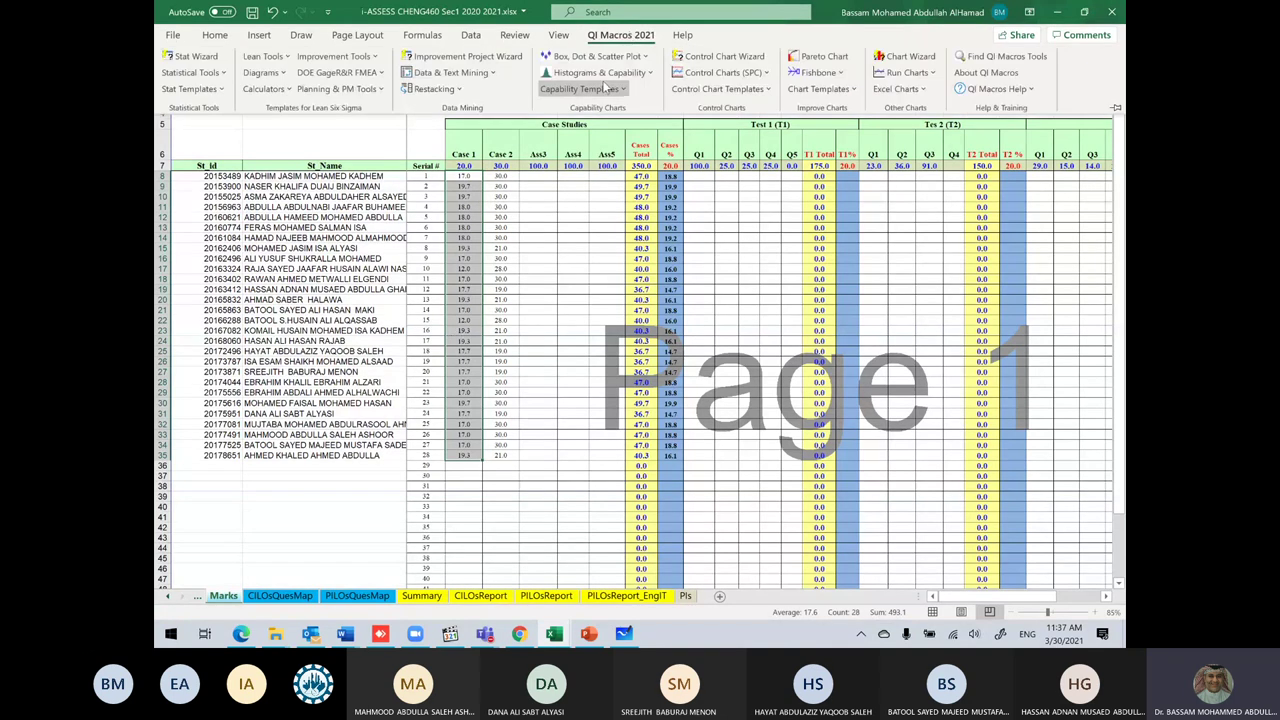
{"action": "left_click", "coordinate": [600, 72]}
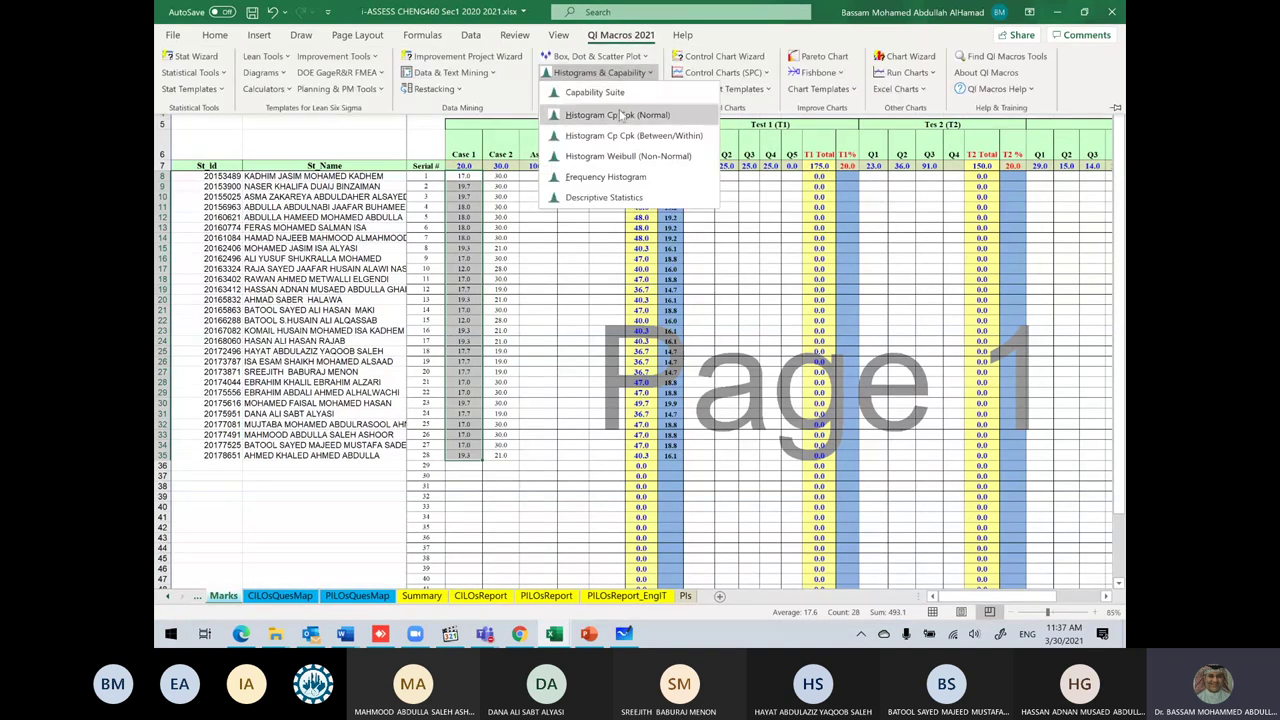
{"action": "left_click", "coordinate": [621, 177]}
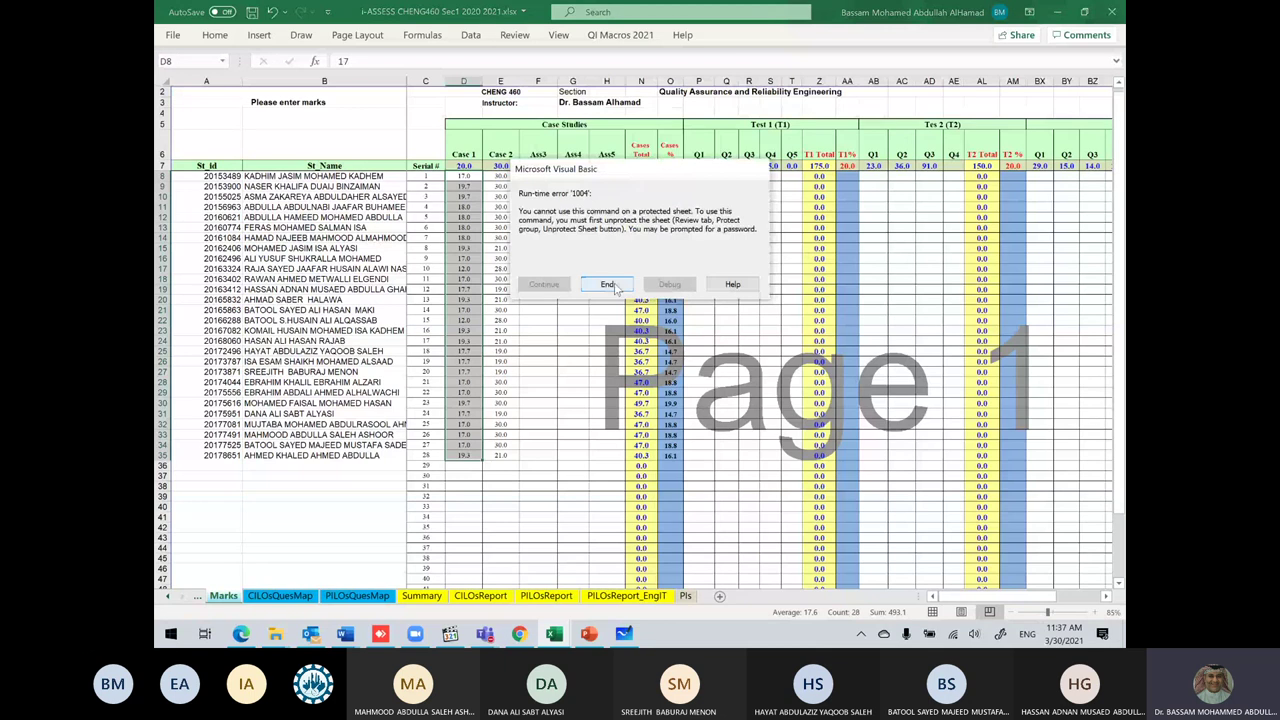
{"action": "left_click", "coordinate": [610, 285]}
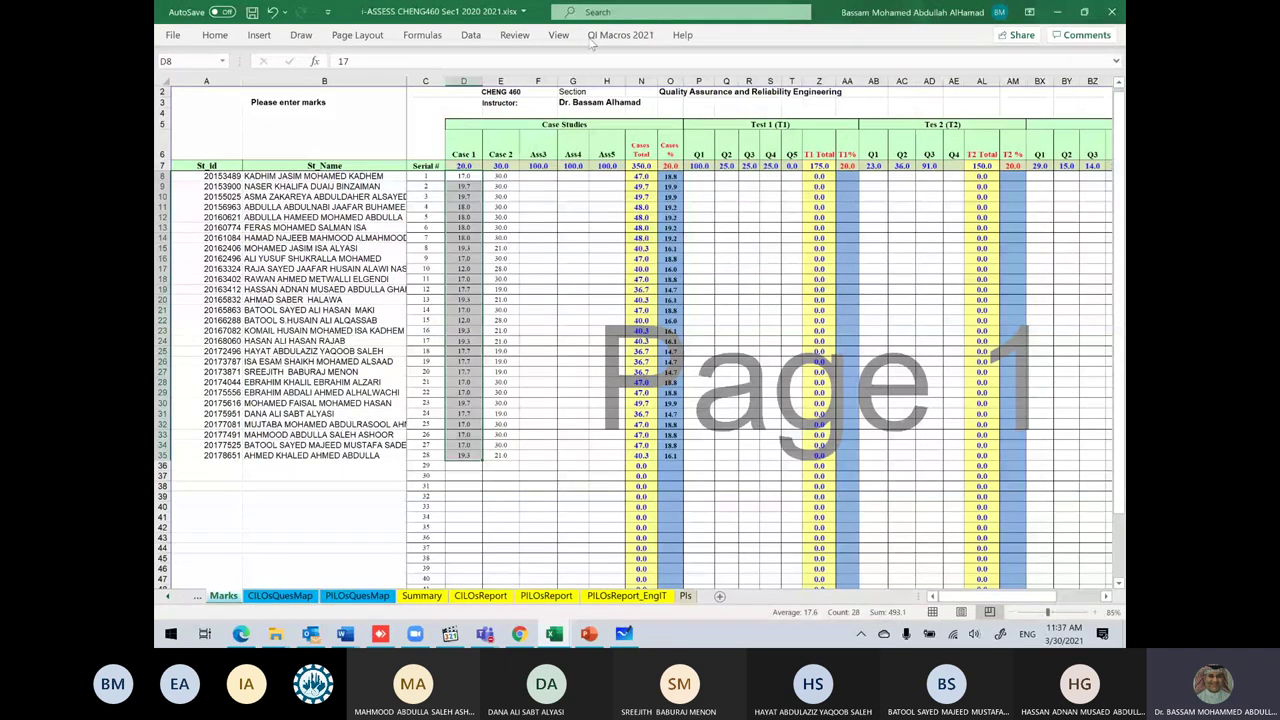
Step: Retry the QI Macros histogram twice more, dismissing the protected-sheet error each time
{"action": "left_click", "coordinate": [613, 38]}
{"action": "left_click", "coordinate": [600, 72]}
{"action": "left_click", "coordinate": [606, 110]}
{"action": "left_click", "coordinate": [607, 284]}
{"action": "left_click", "coordinate": [620, 35]}
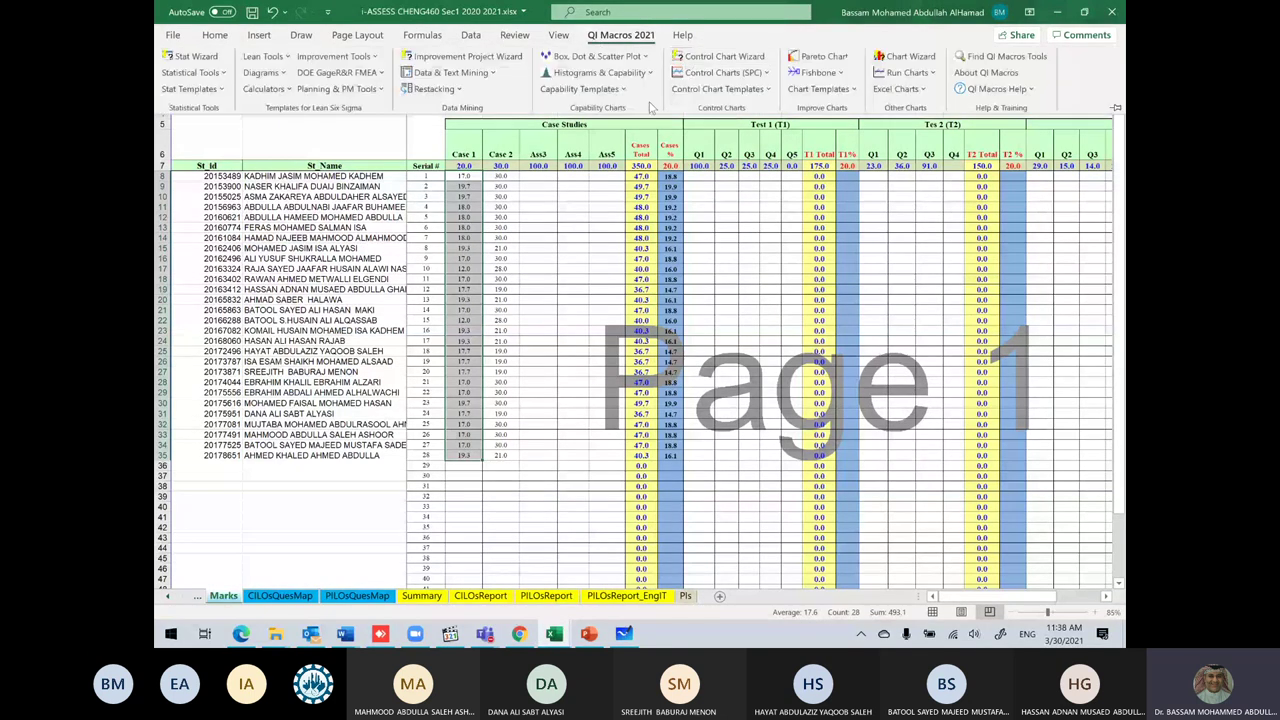
{"action": "left_click", "coordinate": [628, 76]}
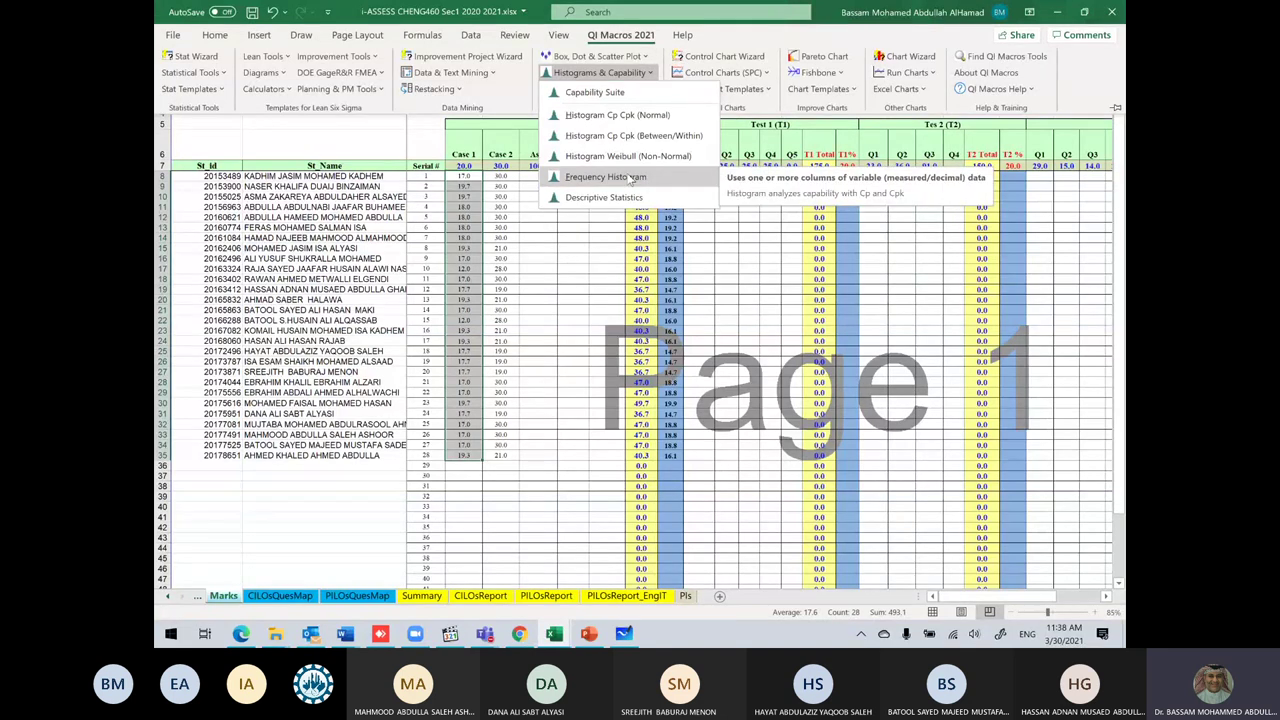
{"action": "left_click", "coordinate": [630, 177]}
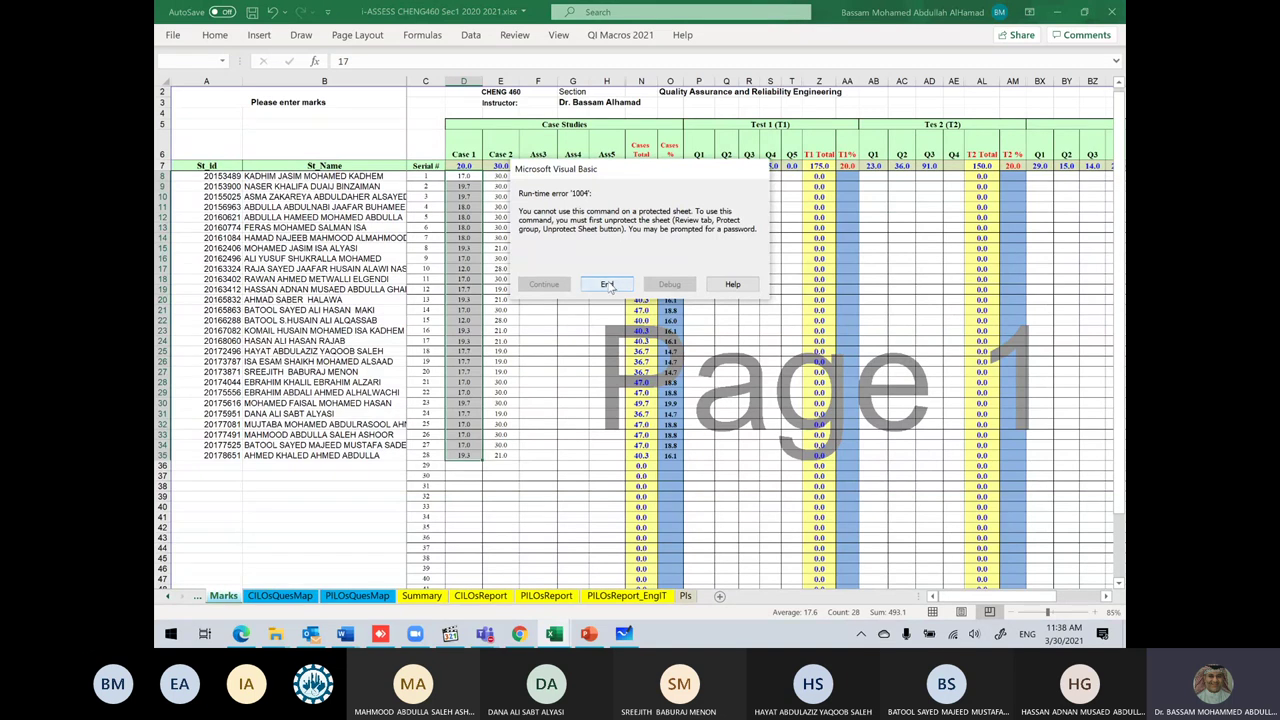
{"action": "left_click", "coordinate": [607, 285]}
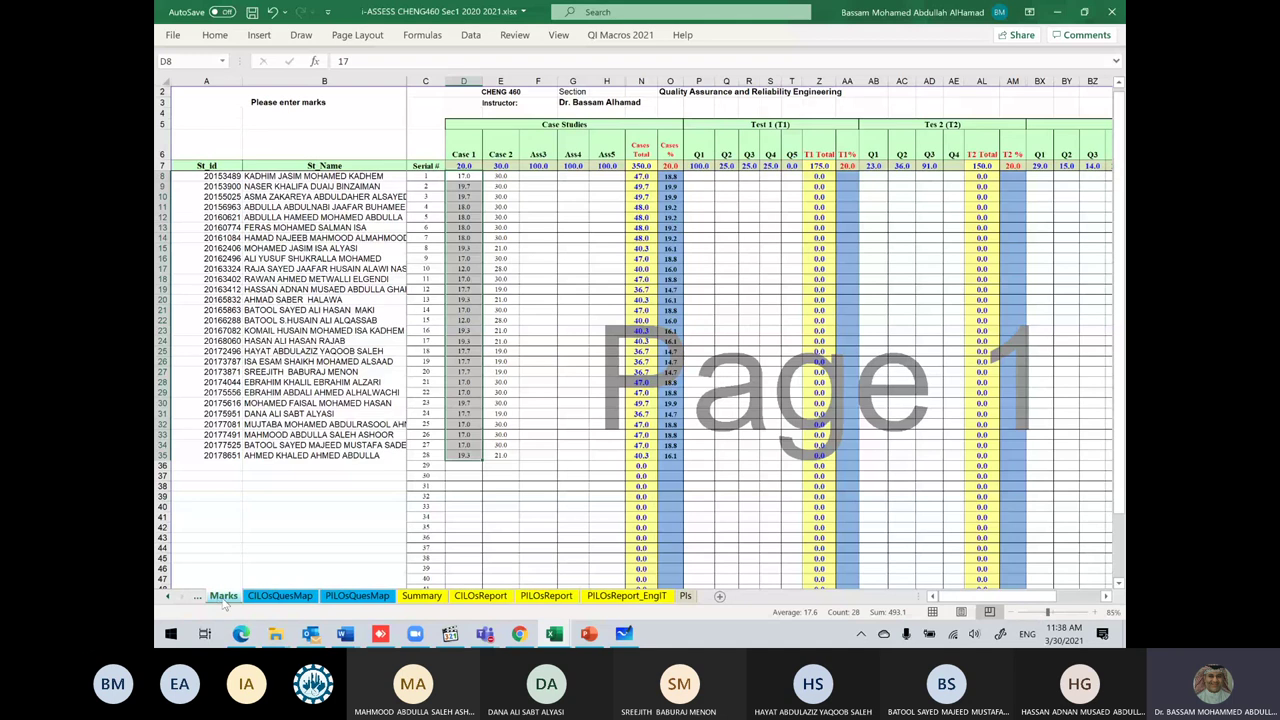
Step: Unprotect the Marks sheet by entering the sheet password
{"action": "right_click", "coordinate": [224, 598]}
{"action": "left_click", "coordinate": [282, 505]}
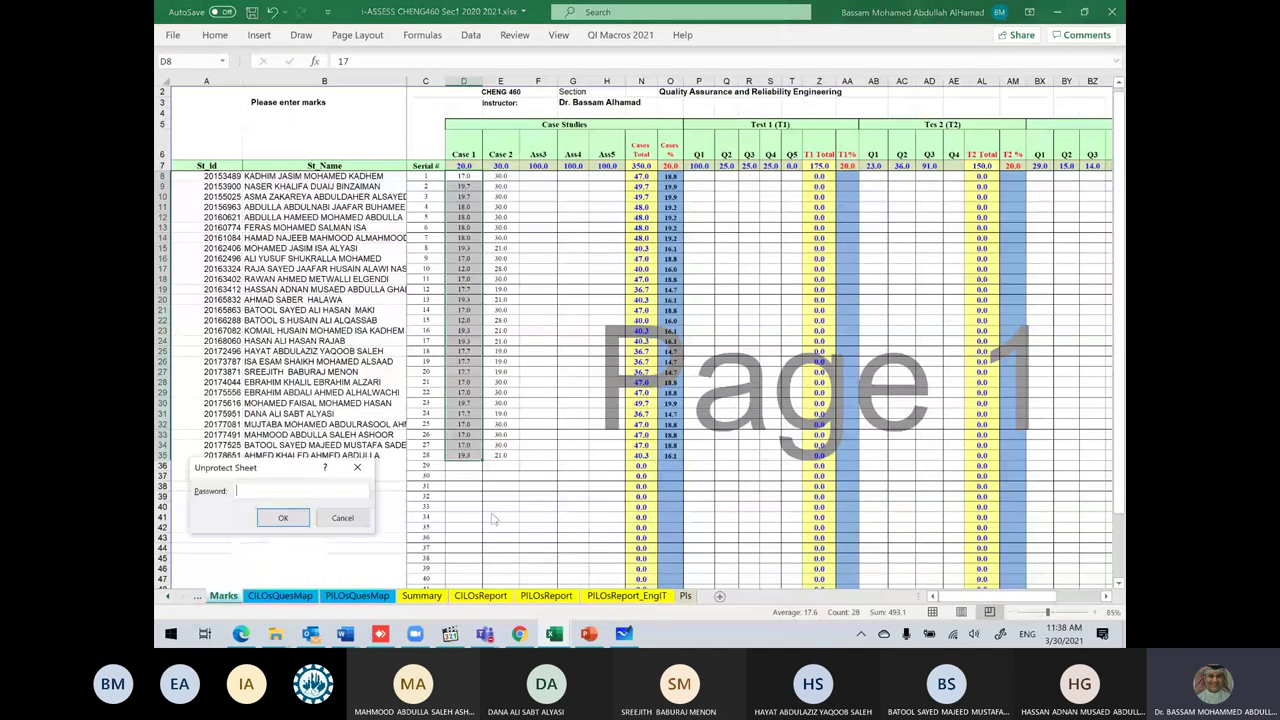
{"action": "type", "text": "••"}
{"action": "key", "text": "Return"}
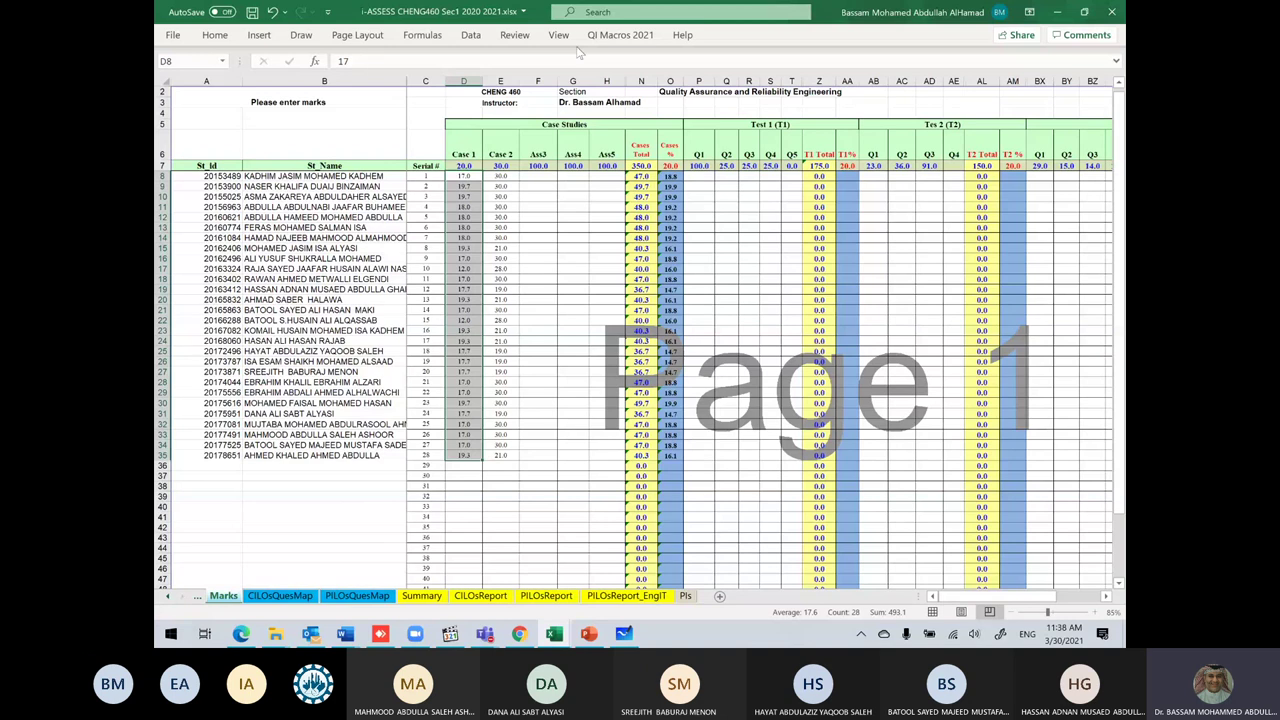
Step: Run QI Macros Histogram Cp Cpk on the Case 1 marks
{"action": "left_click", "coordinate": [601, 36]}
{"action": "left_click", "coordinate": [596, 73]}
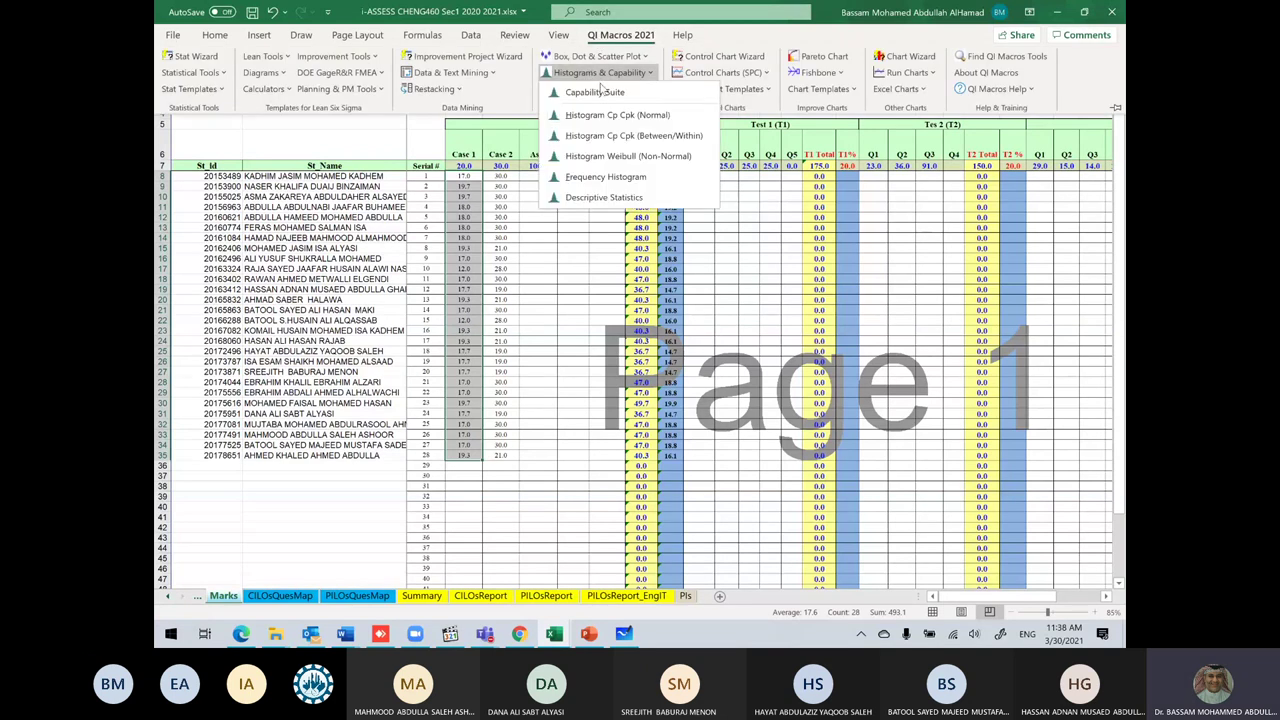
{"action": "left_click", "coordinate": [606, 172]}
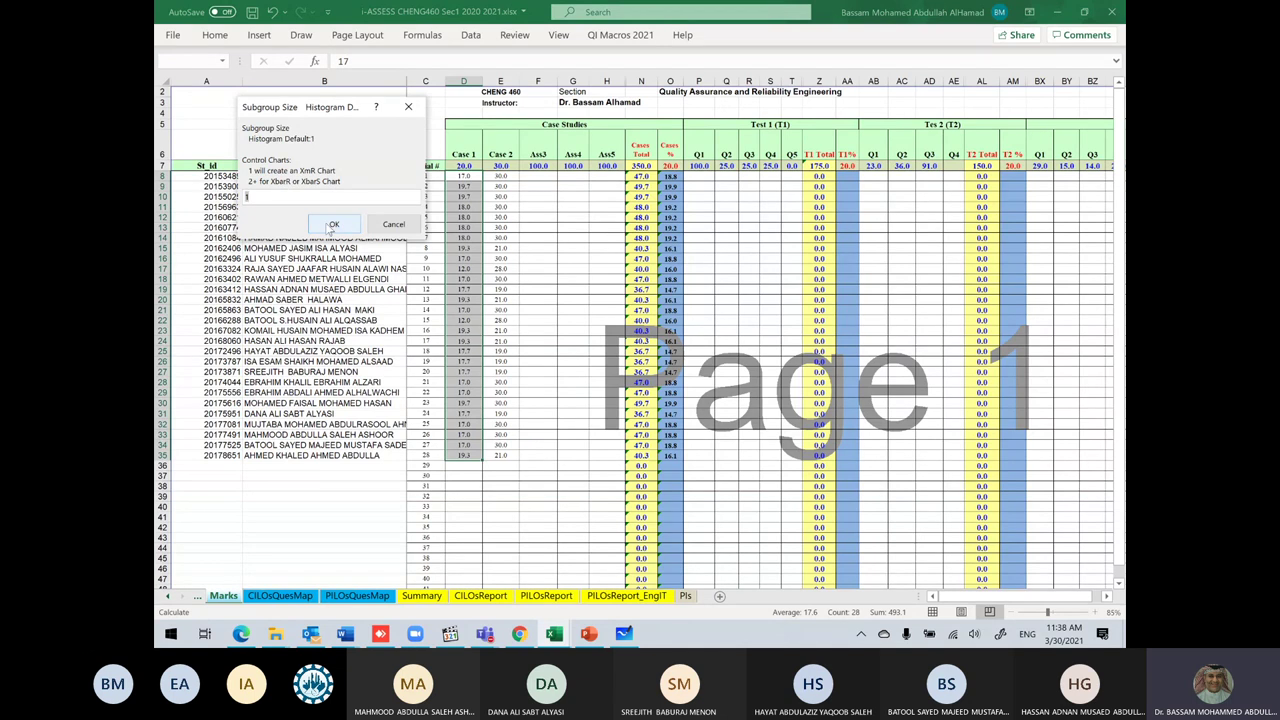
Step: Accept subgroup size 1 and upper limit 23.3 to build the Marks Frequency capability histogram
{"action": "left_click", "coordinate": [334, 224]}
{"action": "left_click", "coordinate": [334, 204]}
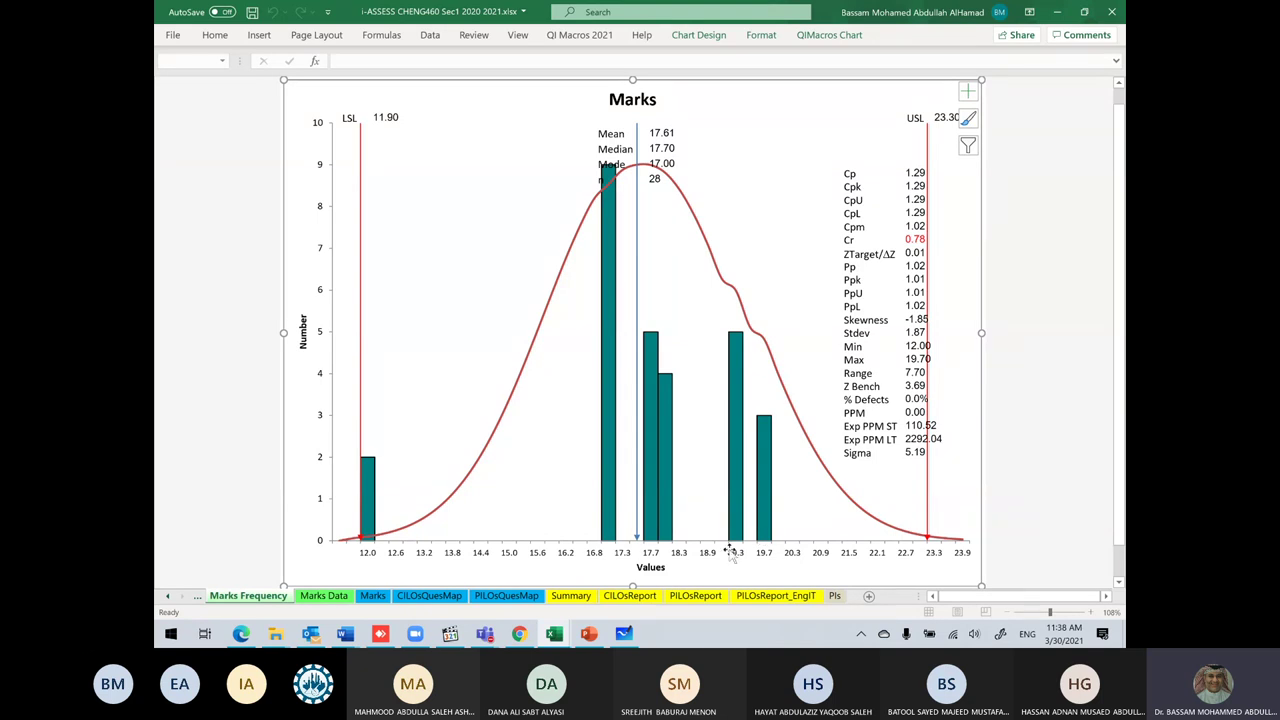
{"action": "mouse_move", "coordinate": [735, 525]}
Step: Bring the SDXC (D:) File Explorer window to the front
{"action": "mouse_move", "coordinate": [652, 508]}
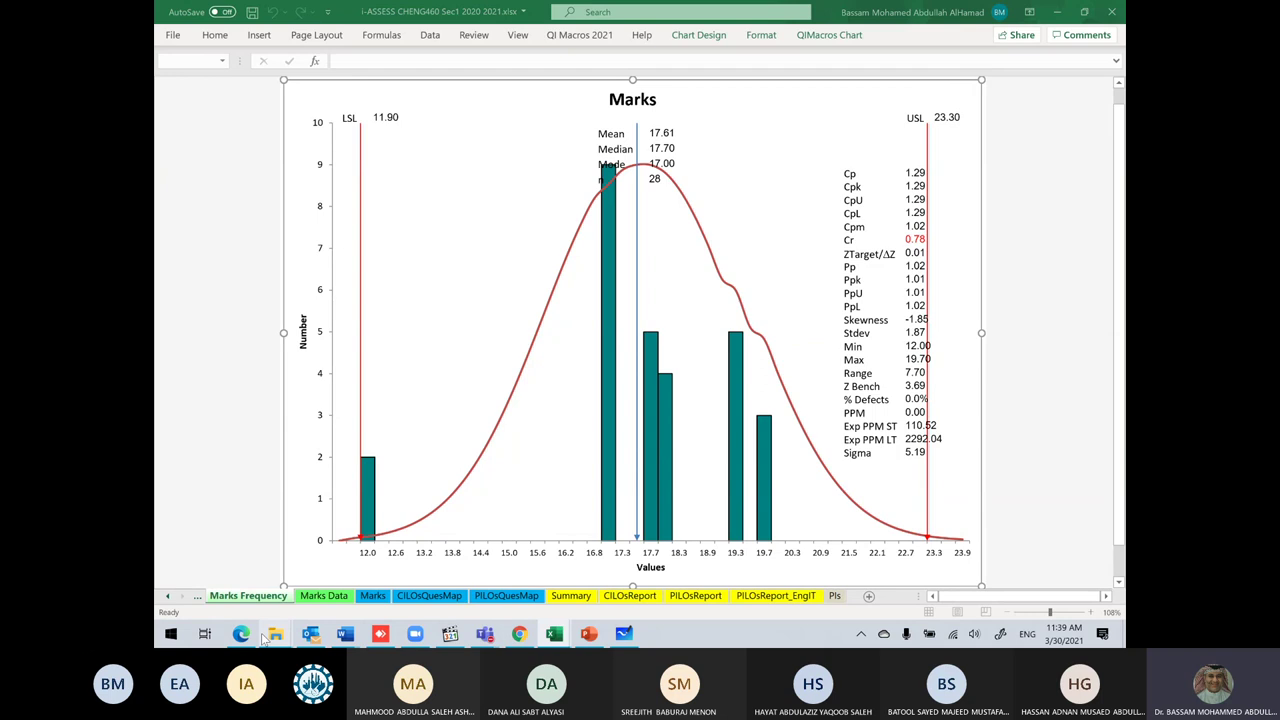
{"action": "mouse_move", "coordinate": [275, 633]}
{"action": "left_click", "coordinate": [355, 592]}
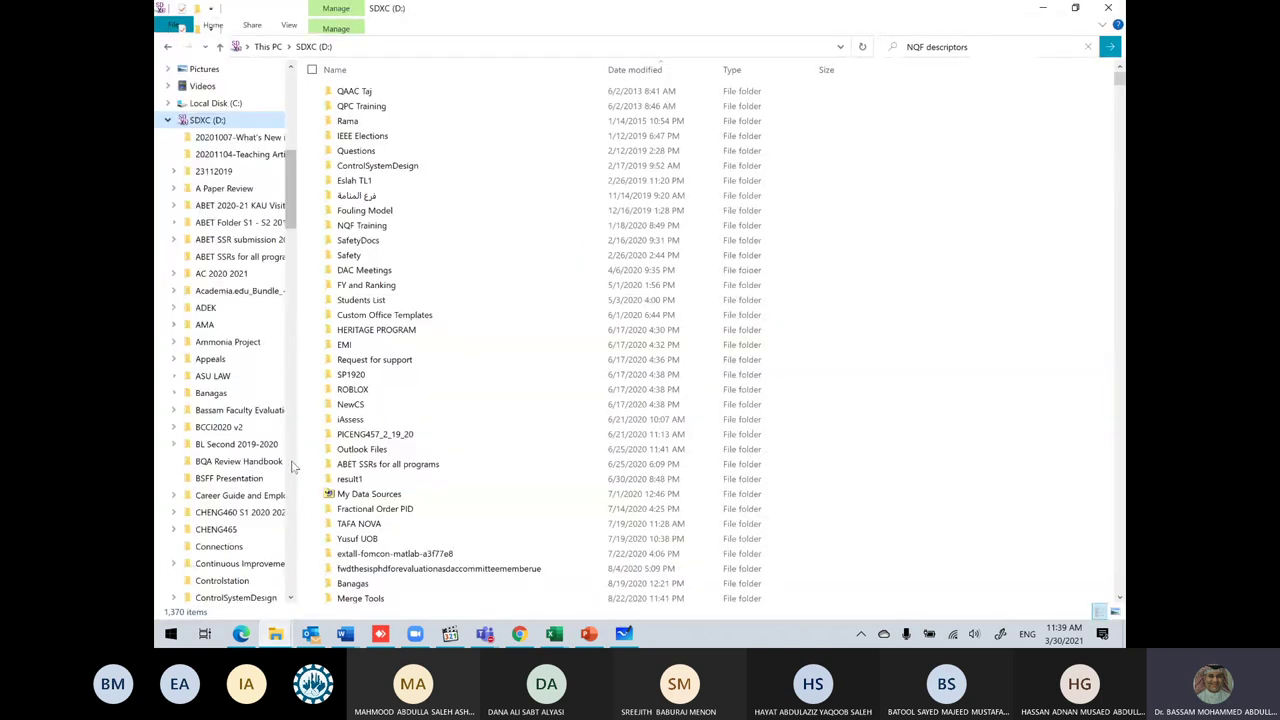
Step: Open the i-ASSESS workbook from CHENG460 S1 2020 2021 > Evaluation and Assessment
{"action": "left_click", "coordinate": [293, 478]}
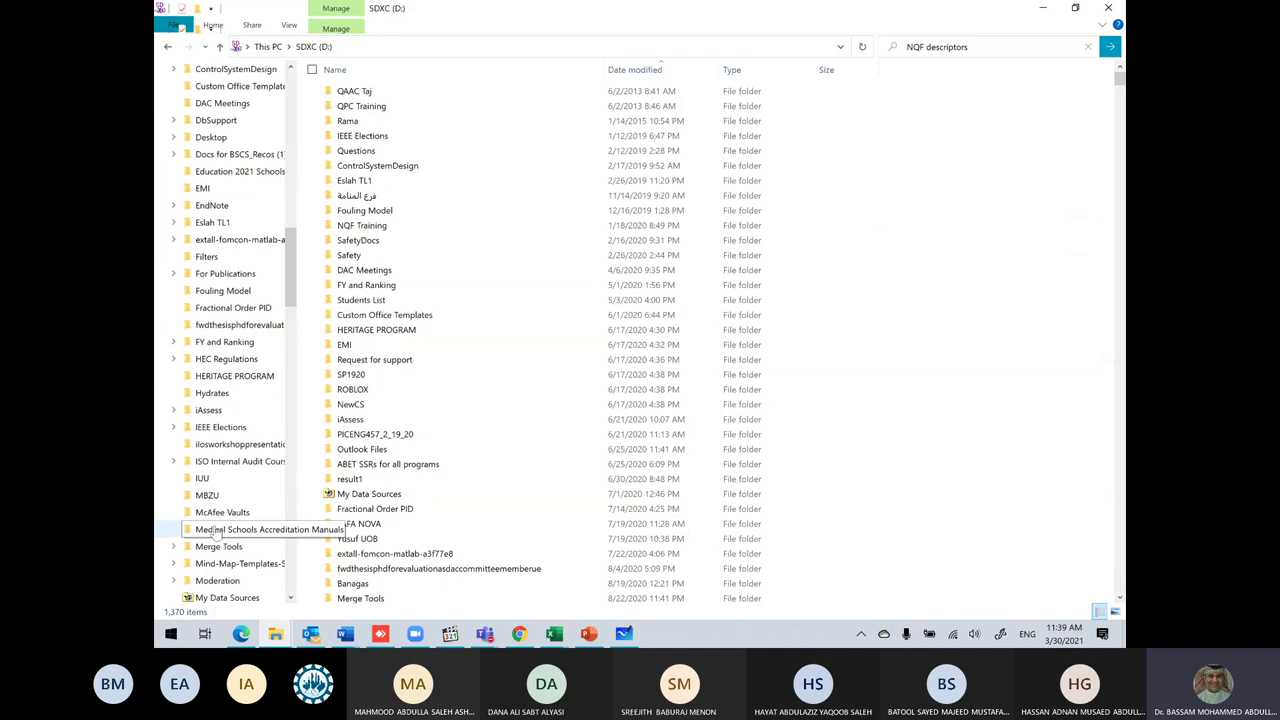
{"action": "scroll", "coordinate": [220, 520], "scroll_direction": "down", "scroll_amount": 8}
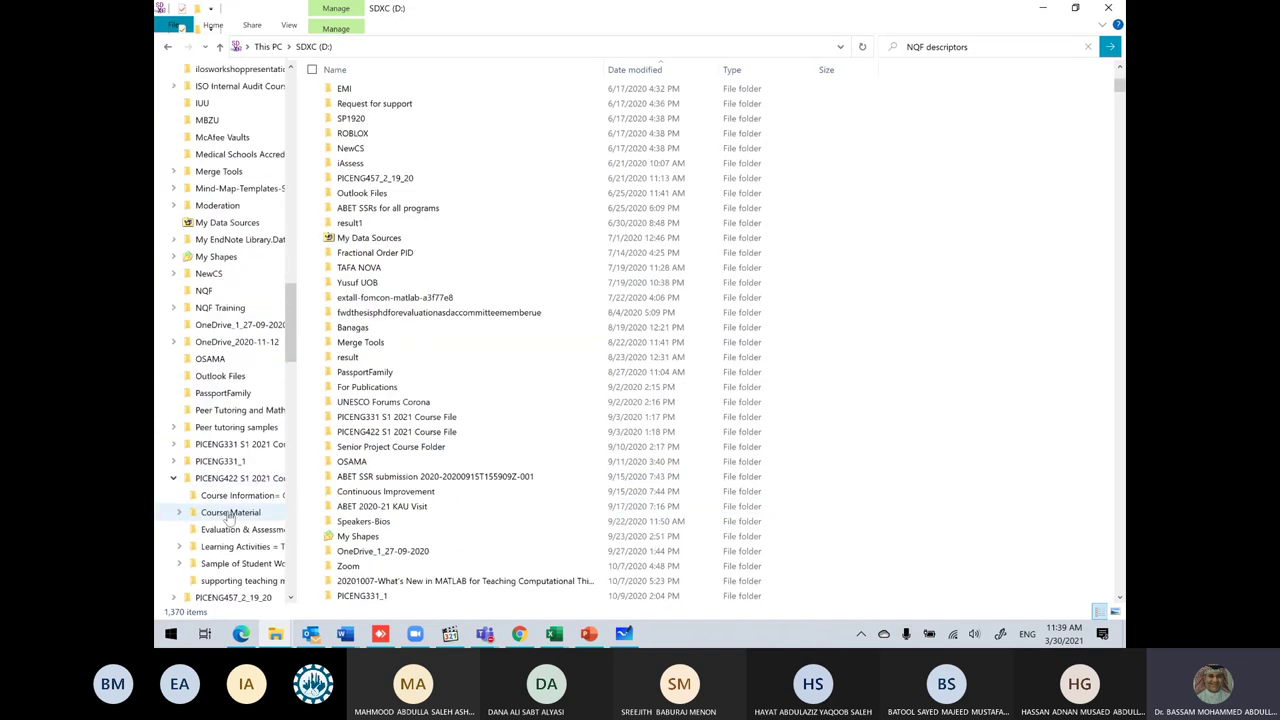
{"action": "scroll", "coordinate": [229, 517], "scroll_direction": "up", "scroll_amount": 10}
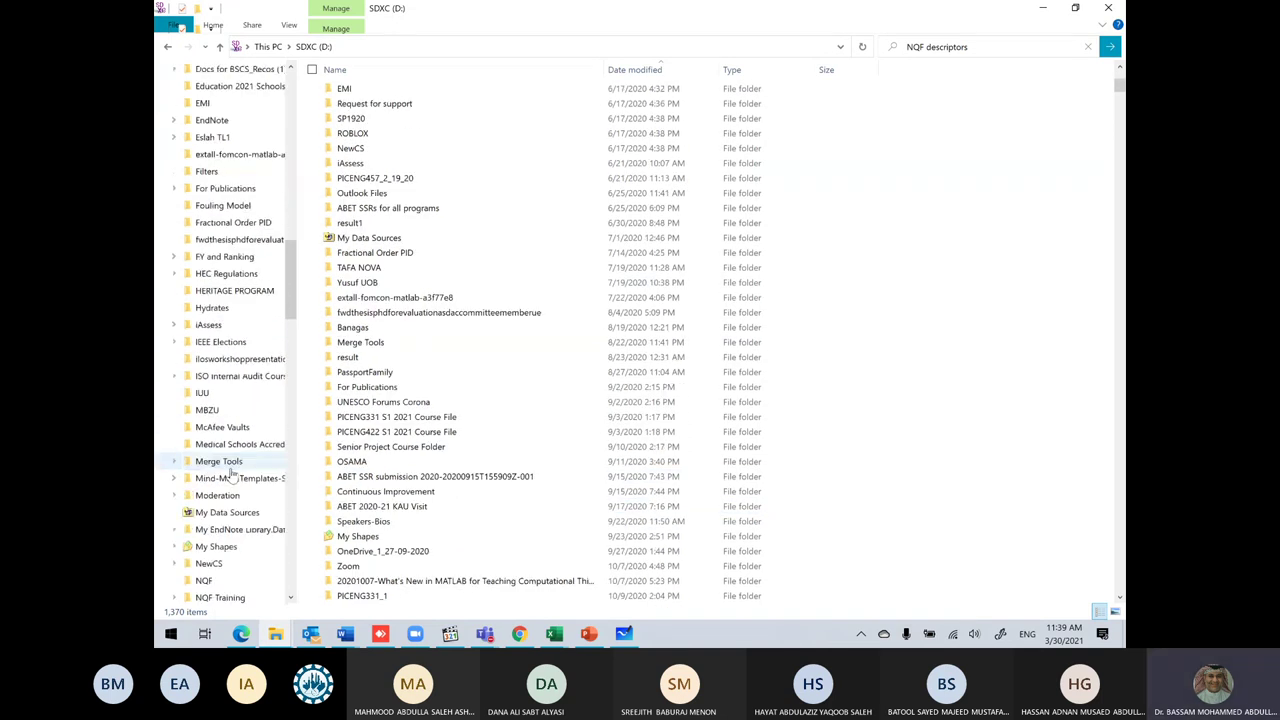
{"action": "scroll", "coordinate": [230, 473], "scroll_direction": "up", "scroll_amount": 1}
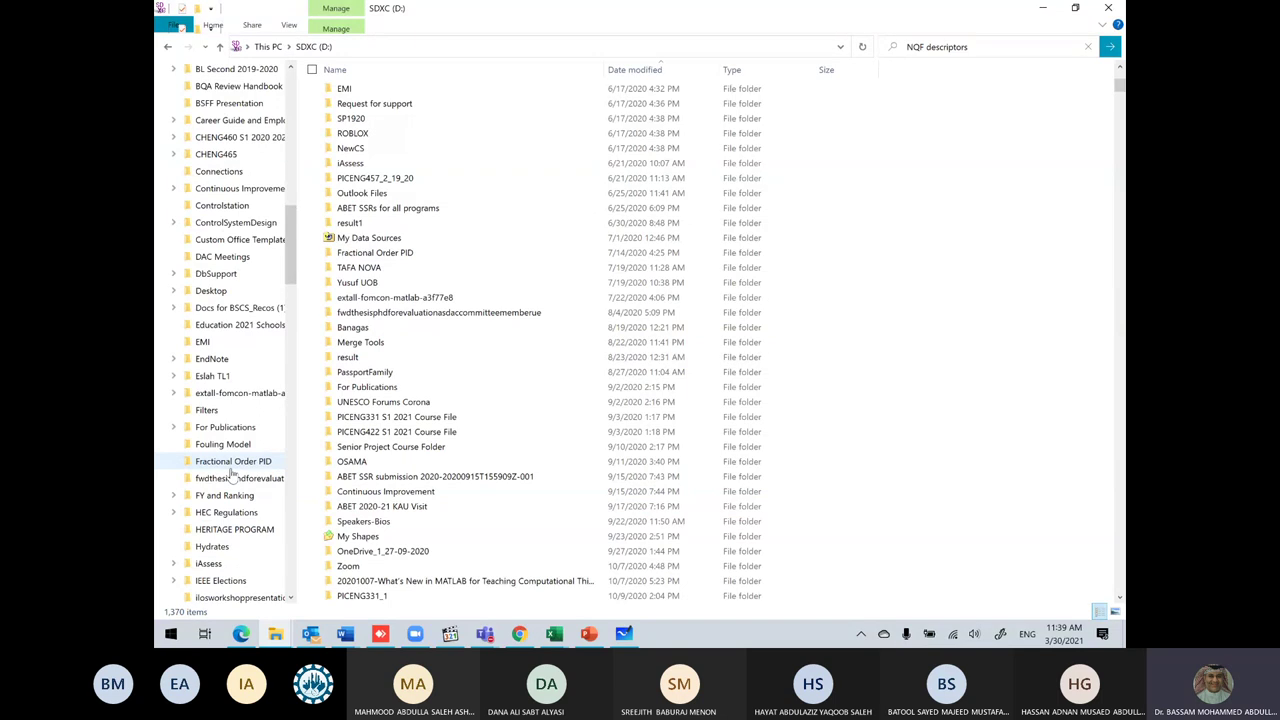
{"action": "left_click", "coordinate": [260, 137]}
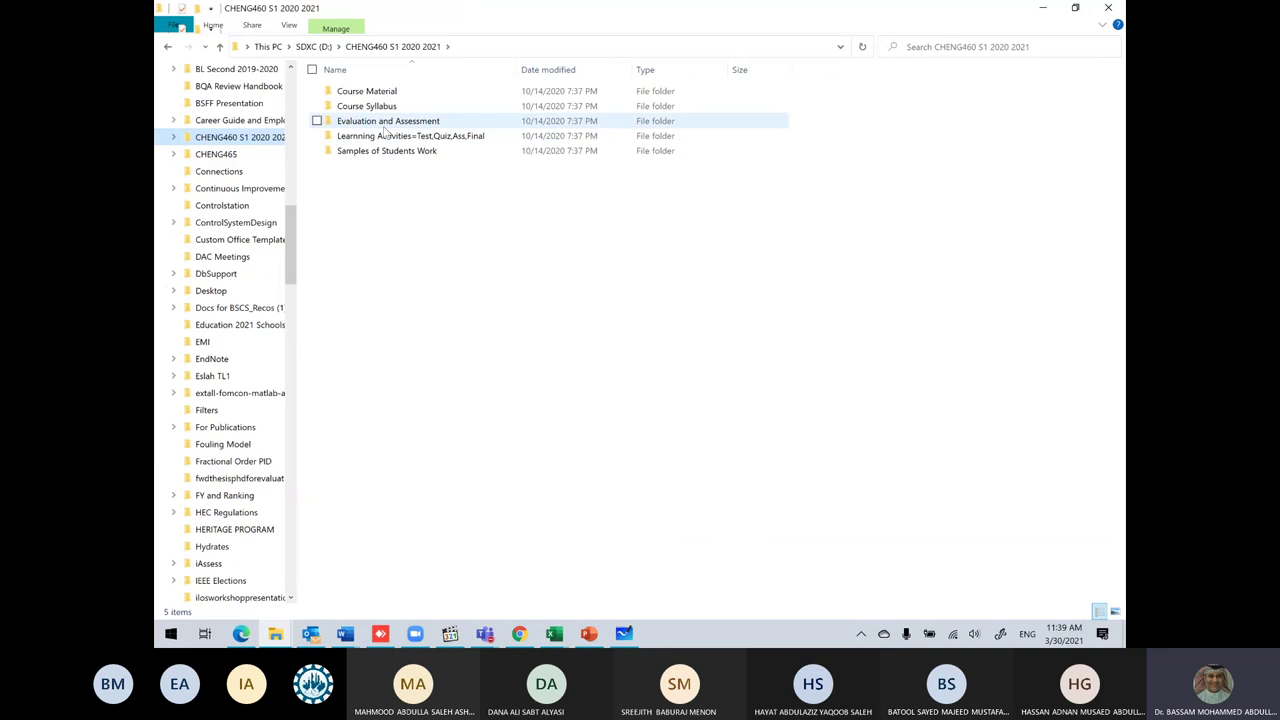
{"action": "double_click", "coordinate": [385, 122]}
{"action": "double_click", "coordinate": [436, 110]}
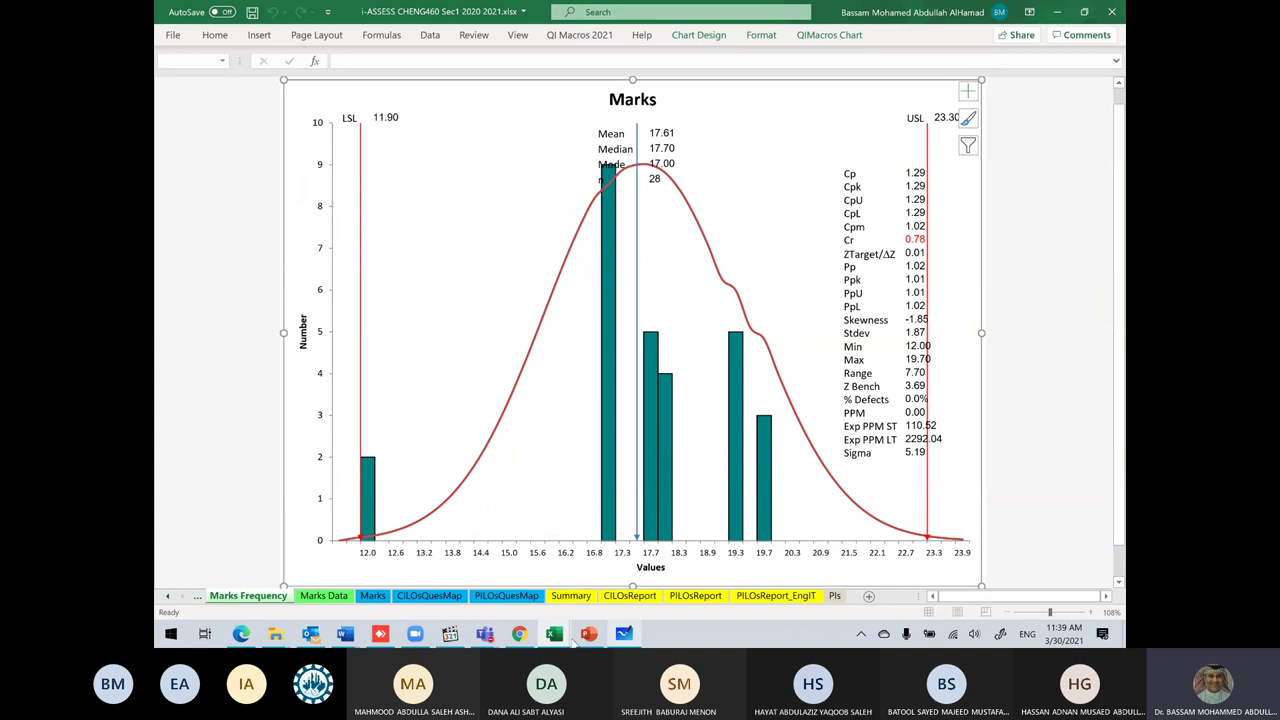
Step: Minimise the workbook and reopen the i-ASSESS file from its folder
{"action": "mouse_move", "coordinate": [560, 638]}
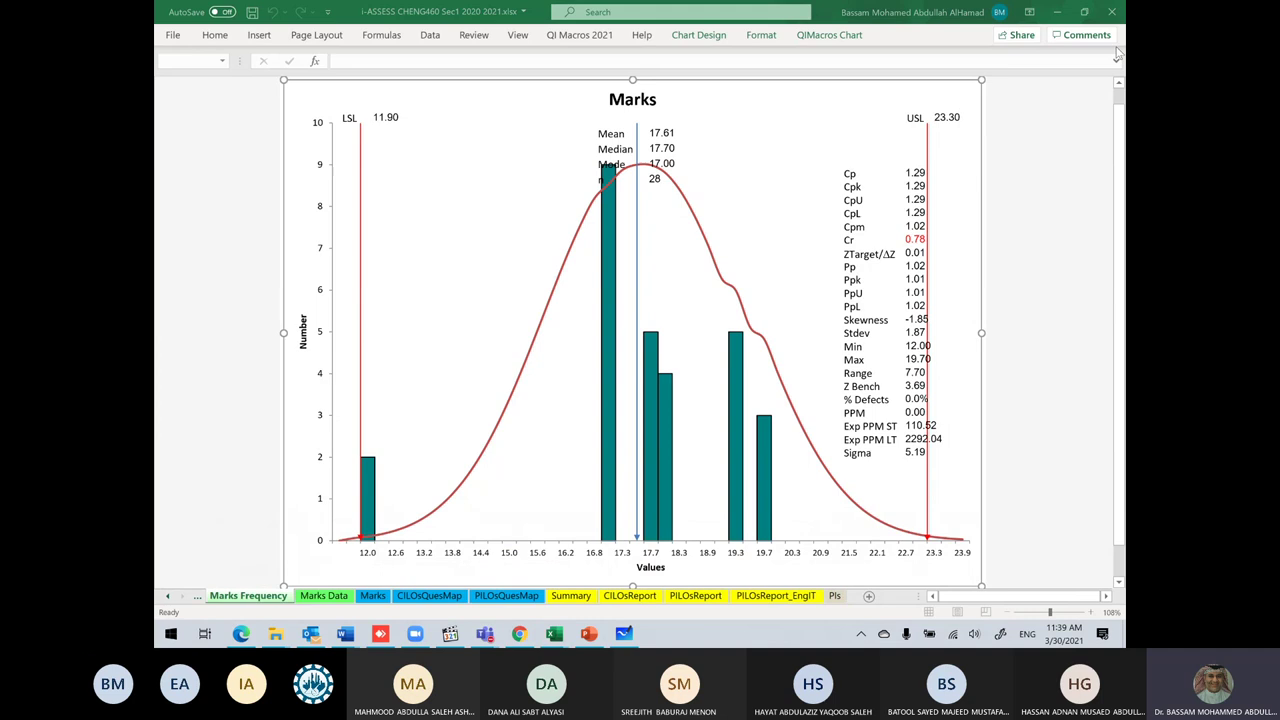
{"action": "left_click", "coordinate": [1057, 11]}
{"action": "double_click", "coordinate": [392, 106]}
Step: Close the CHENG460 i-ASSESS chart workbook without saving
{"action": "left_click", "coordinate": [556, 636]}
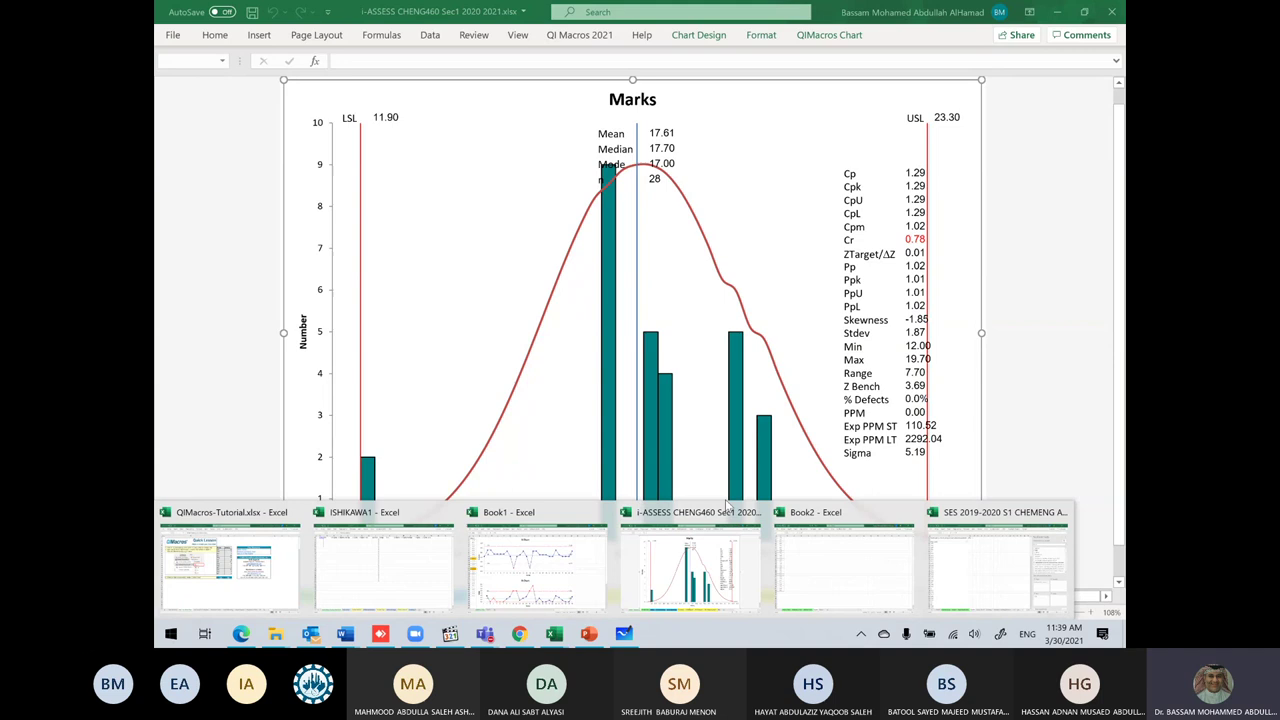
{"action": "mouse_move", "coordinate": [740, 465]}
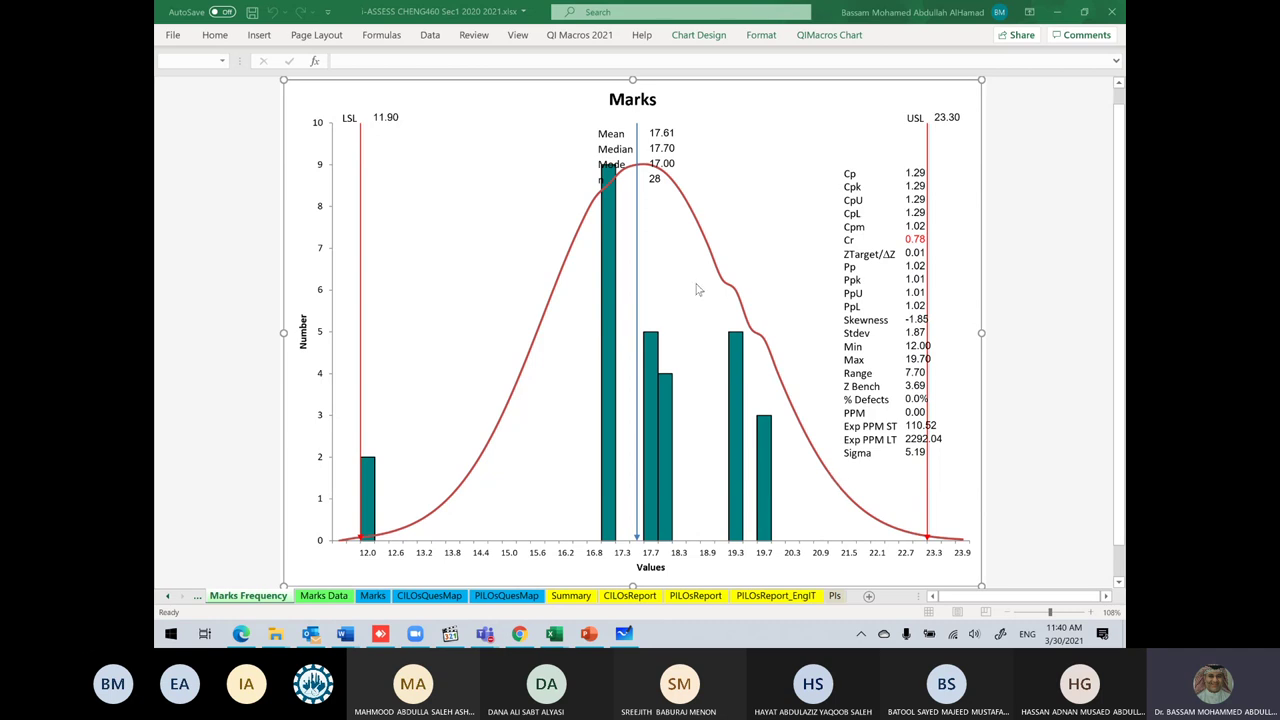
{"action": "mouse_move", "coordinate": [557, 638]}
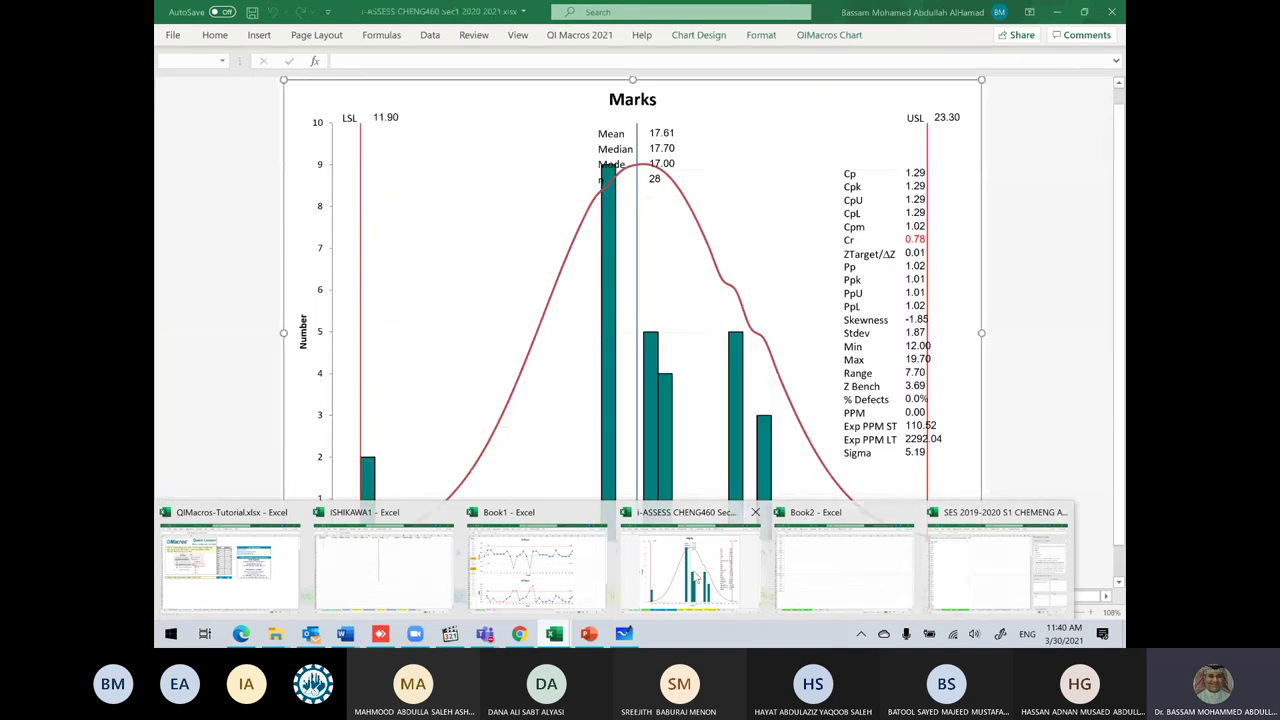
{"action": "left_click", "coordinate": [690, 570]}
{"action": "left_click", "coordinate": [1114, 12]}
{"action": "left_click", "coordinate": [640, 343]}
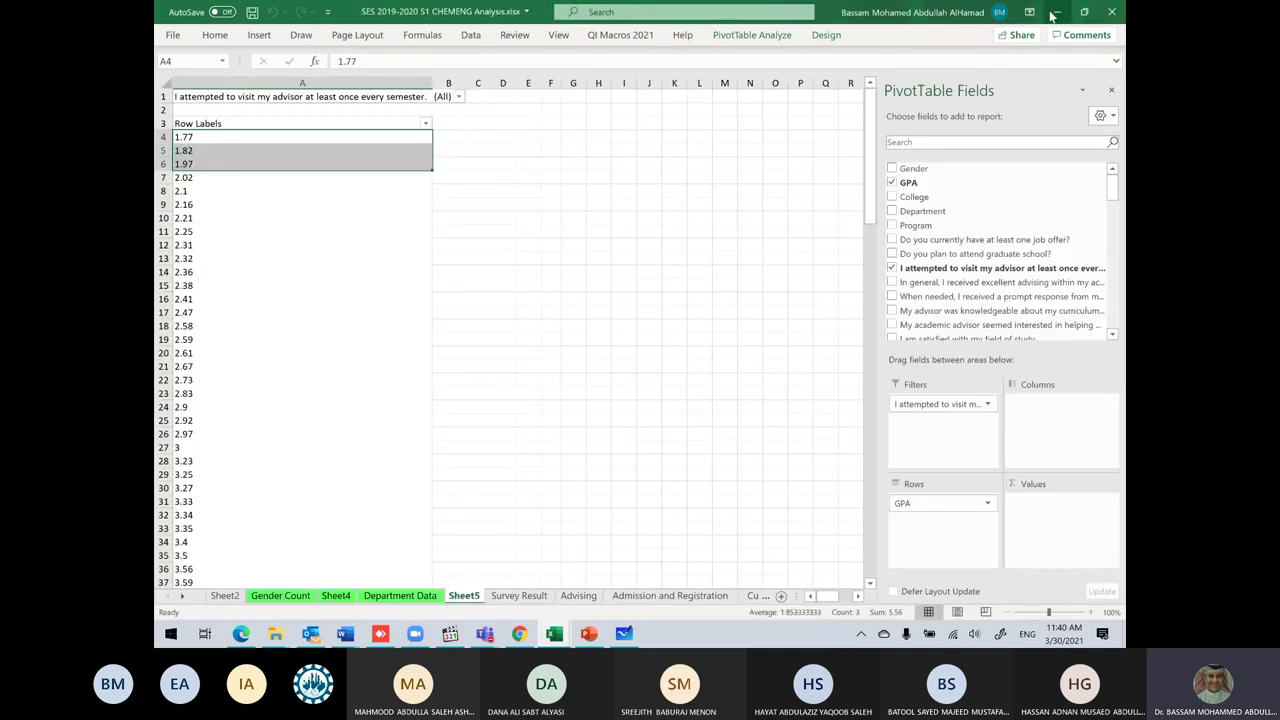
Step: Reopen the i-ASSESS CHENG460 workbook, scroll across the Marks sheet, then minimise it
{"action": "left_click", "coordinate": [1110, 10]}
{"action": "double_click", "coordinate": [442, 110]}
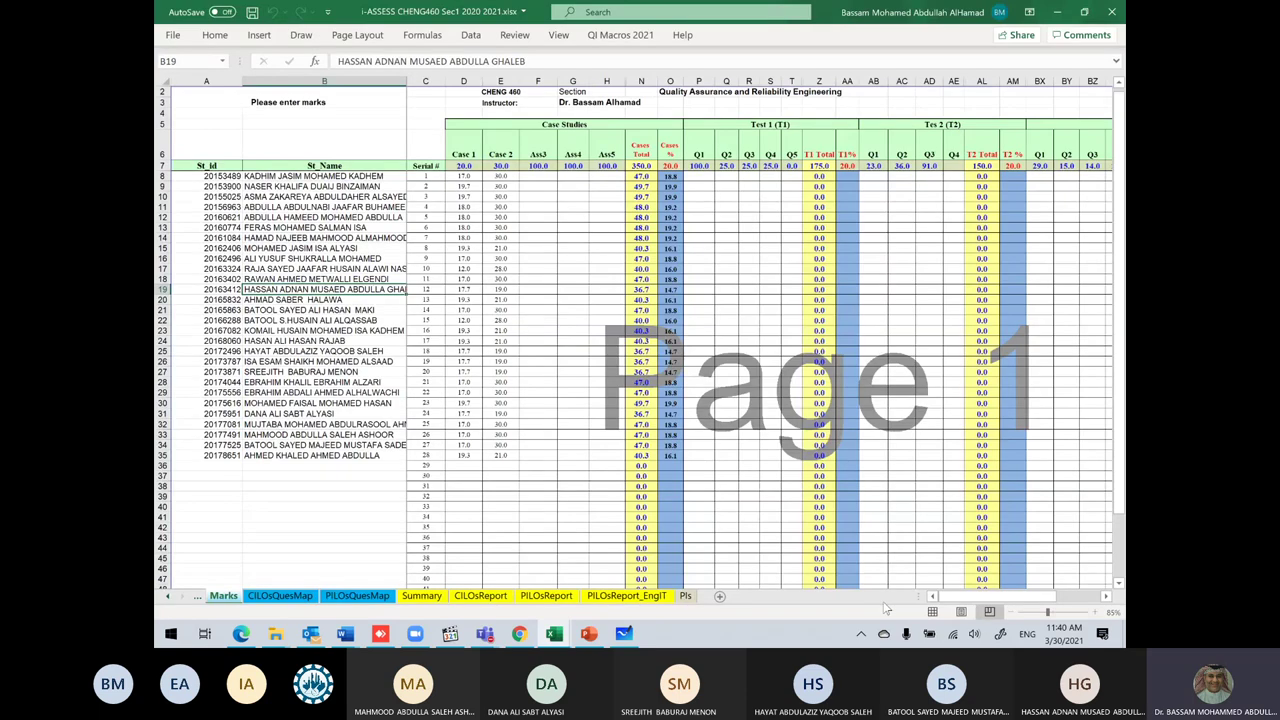
{"action": "left_click_drag", "start_coordinate": [952, 603], "coordinate": [963, 603]}
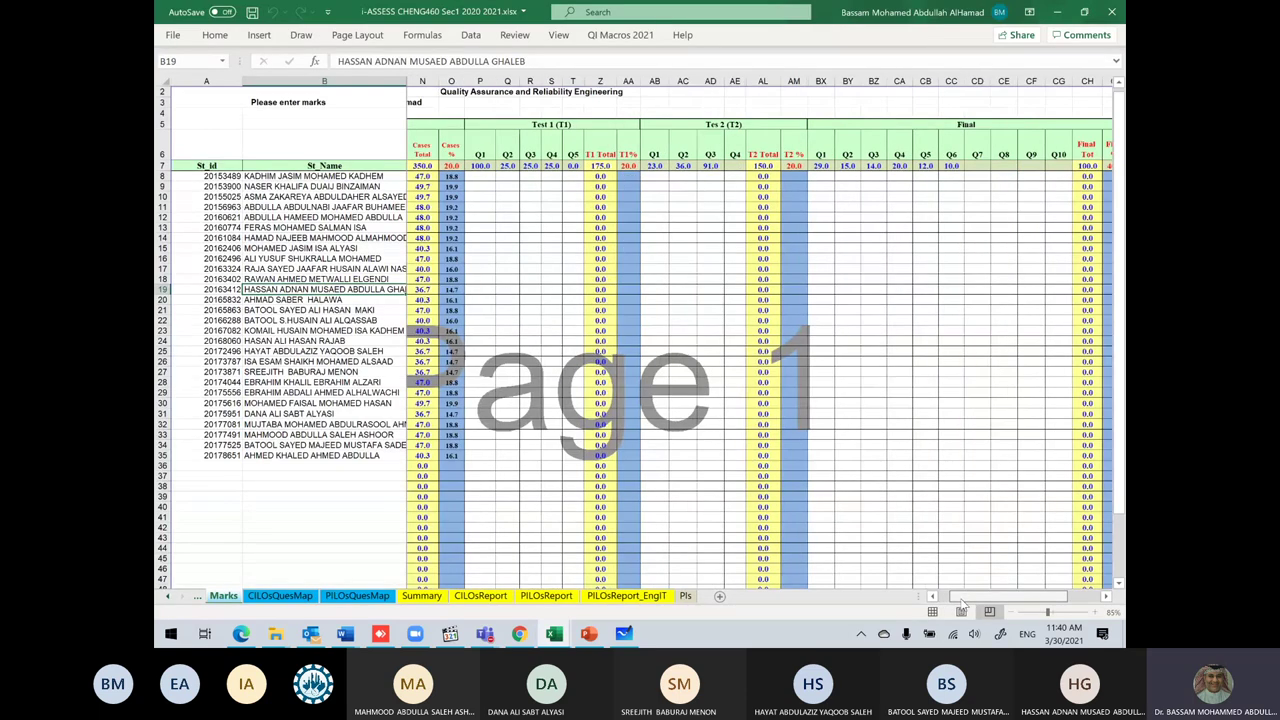
{"action": "scroll", "coordinate": [963, 601], "scroll_direction": "right", "scroll_amount": 5}
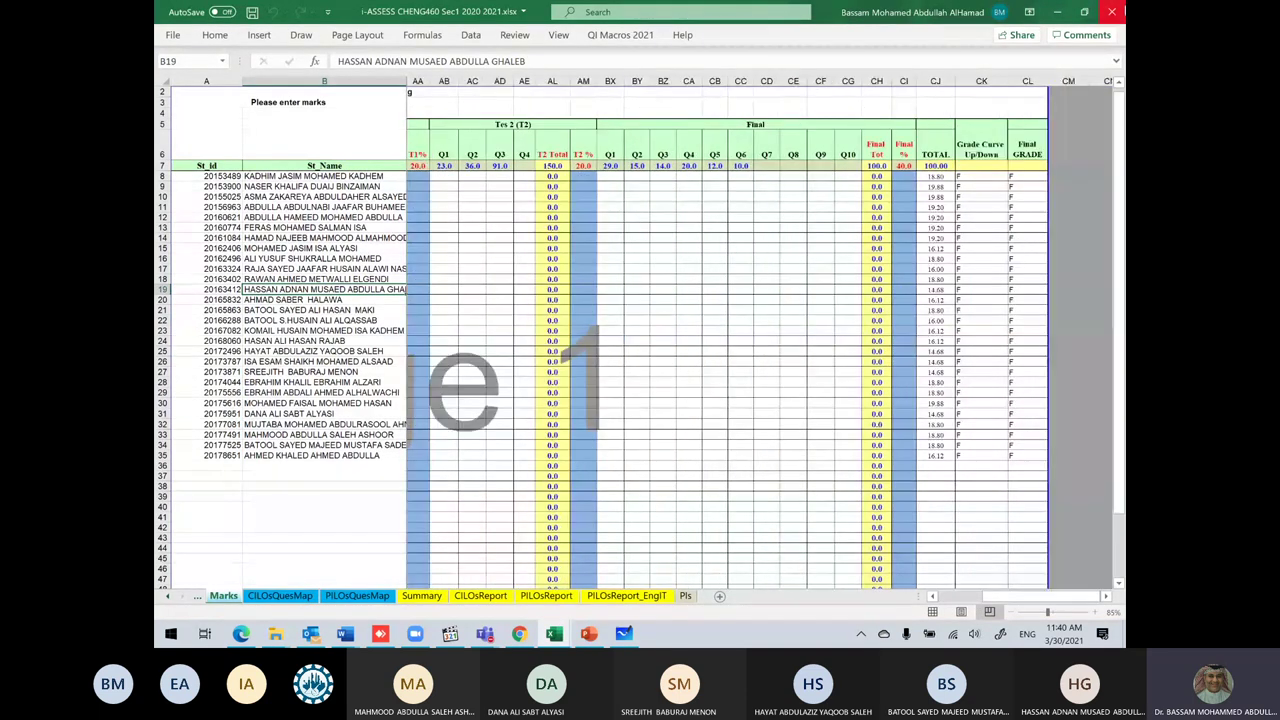
{"action": "left_click", "coordinate": [1057, 12]}
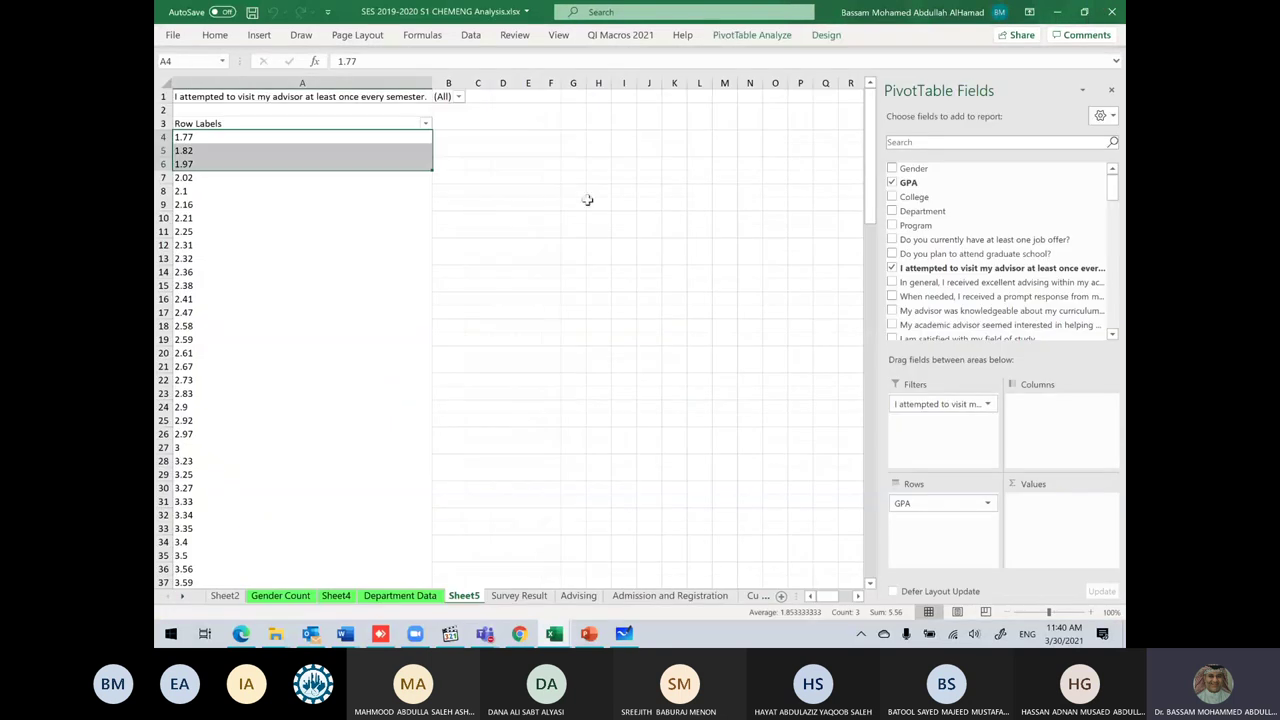
Step: Open the i-ASSESS 2020 2021 S1 IEN534 workbook from CHENG465 > PICENG443 course file > Evaluation & Assessment
{"action": "left_click", "coordinate": [272, 636]}
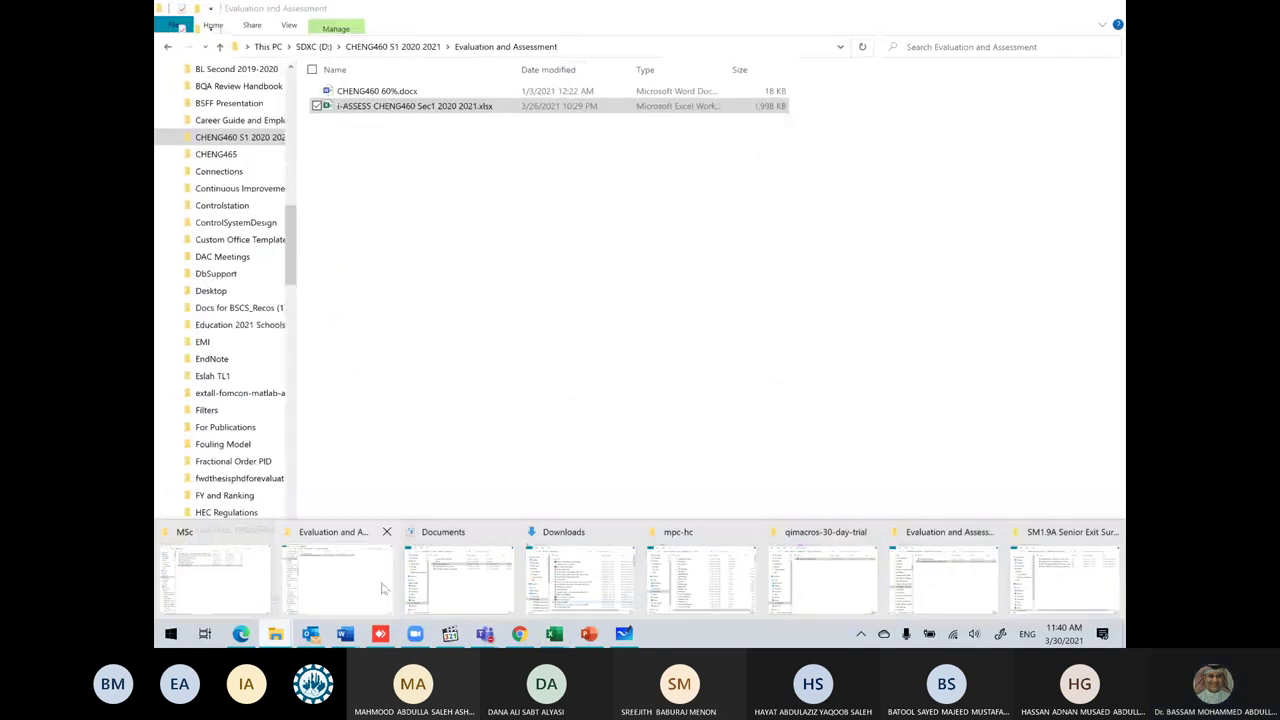
{"action": "left_click", "coordinate": [340, 575]}
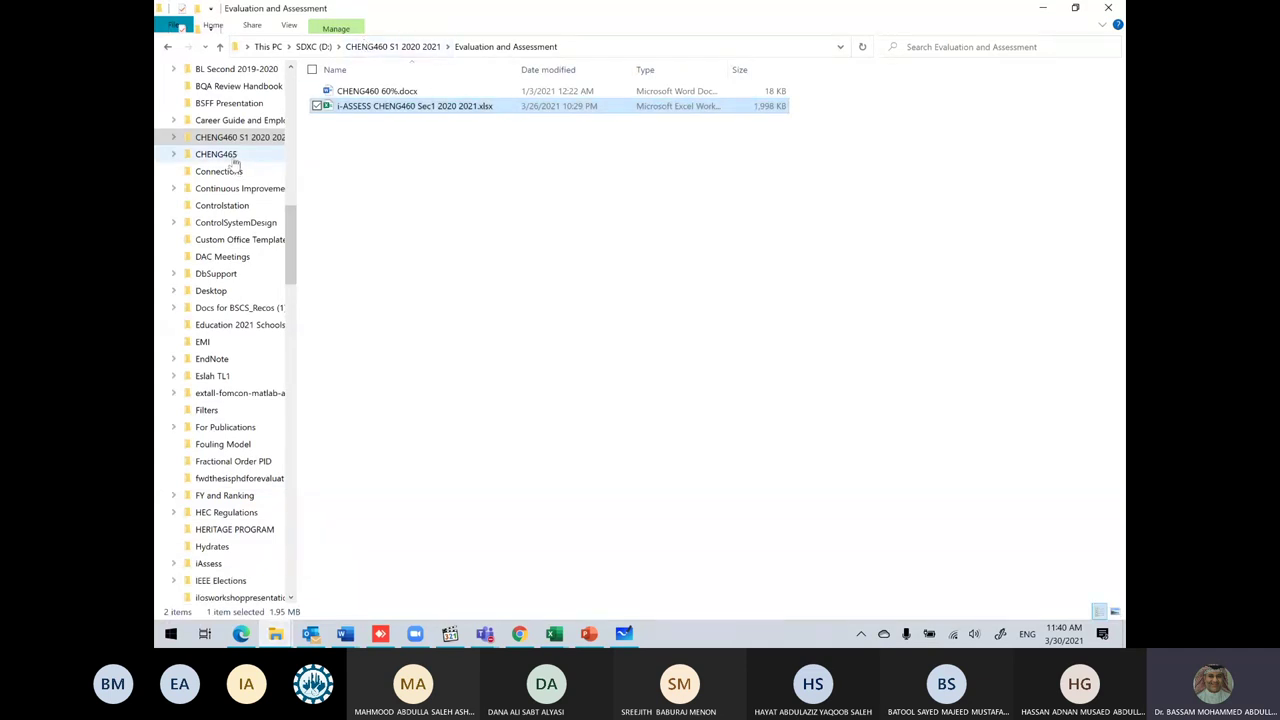
{"action": "left_click", "coordinate": [226, 160]}
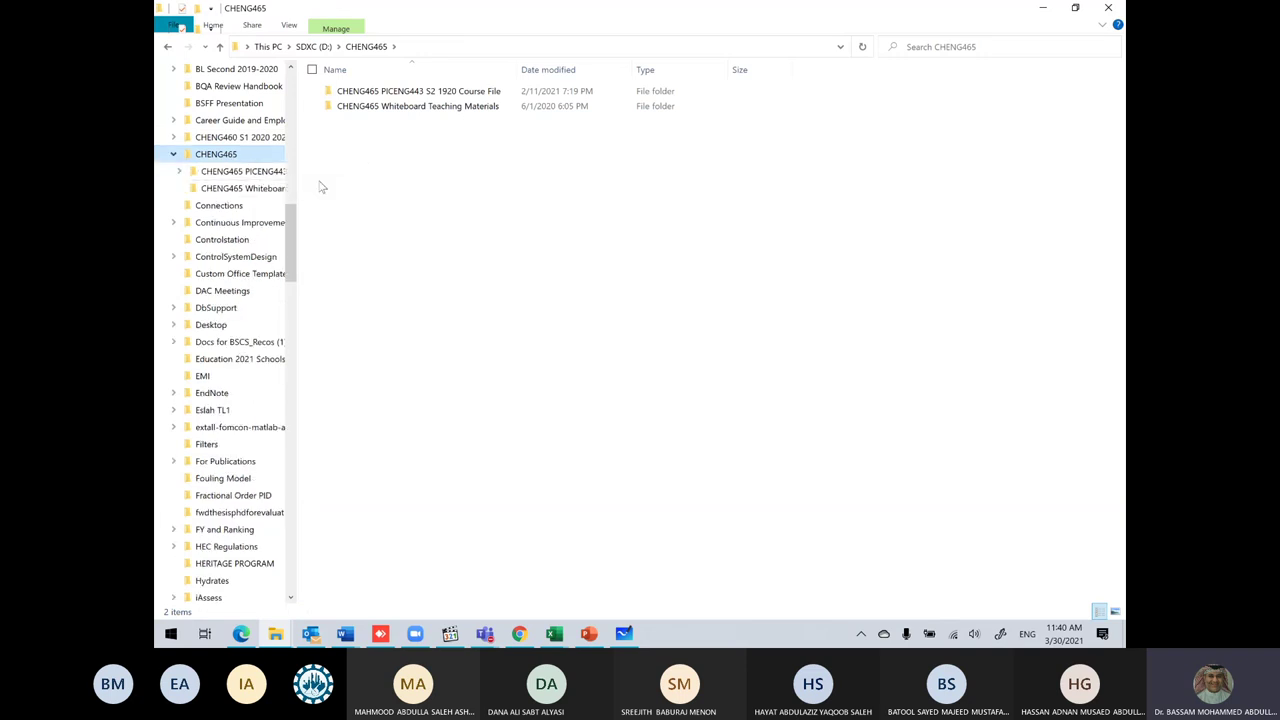
{"action": "left_click", "coordinate": [270, 175]}
{"action": "double_click", "coordinate": [433, 123]}
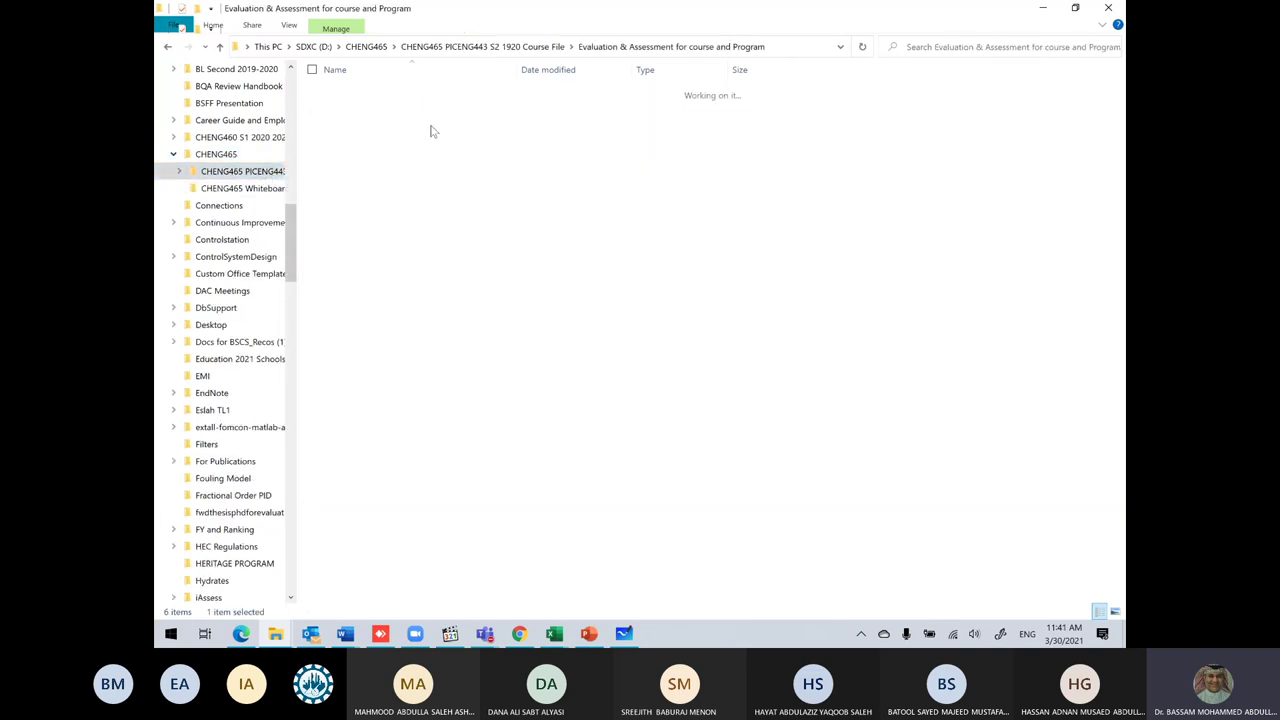
{"action": "double_click", "coordinate": [406, 106]}
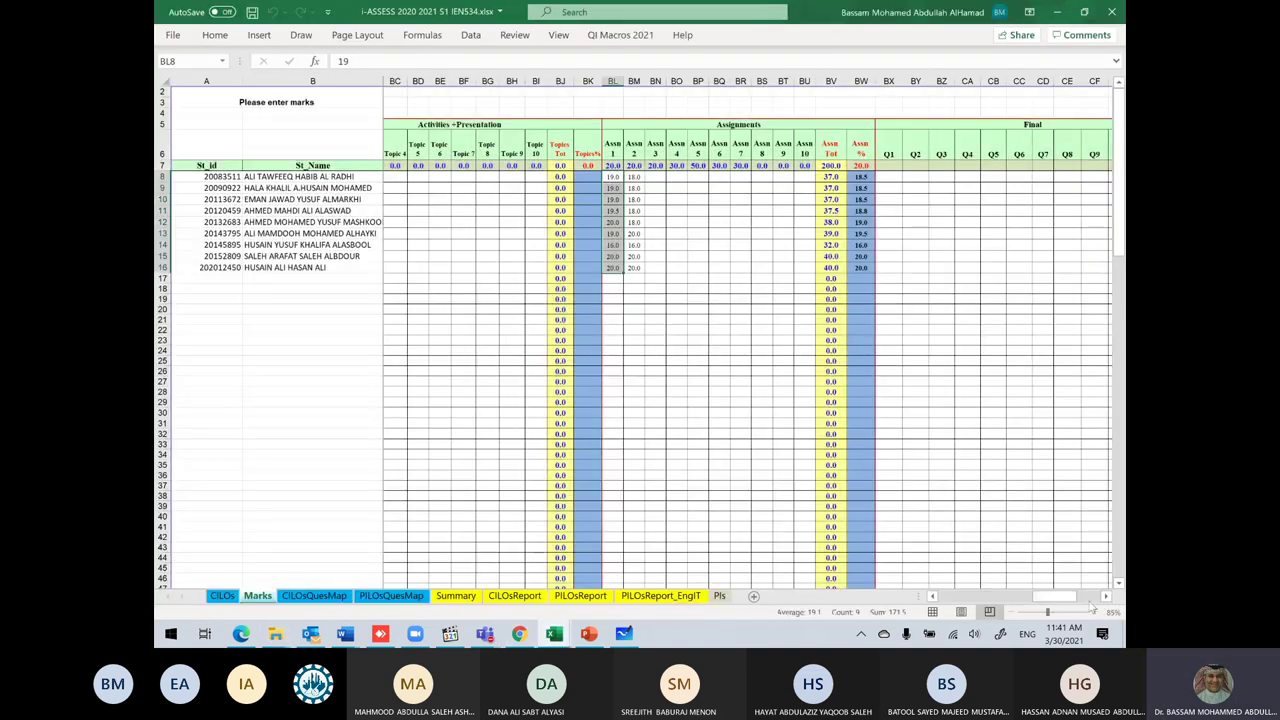
Step: Scroll to the IEN534 grade columns, then close both the IEN534 and SES analysis workbooks
{"action": "scroll", "coordinate": [998, 573], "scroll_direction": "right", "scroll_amount": 5}
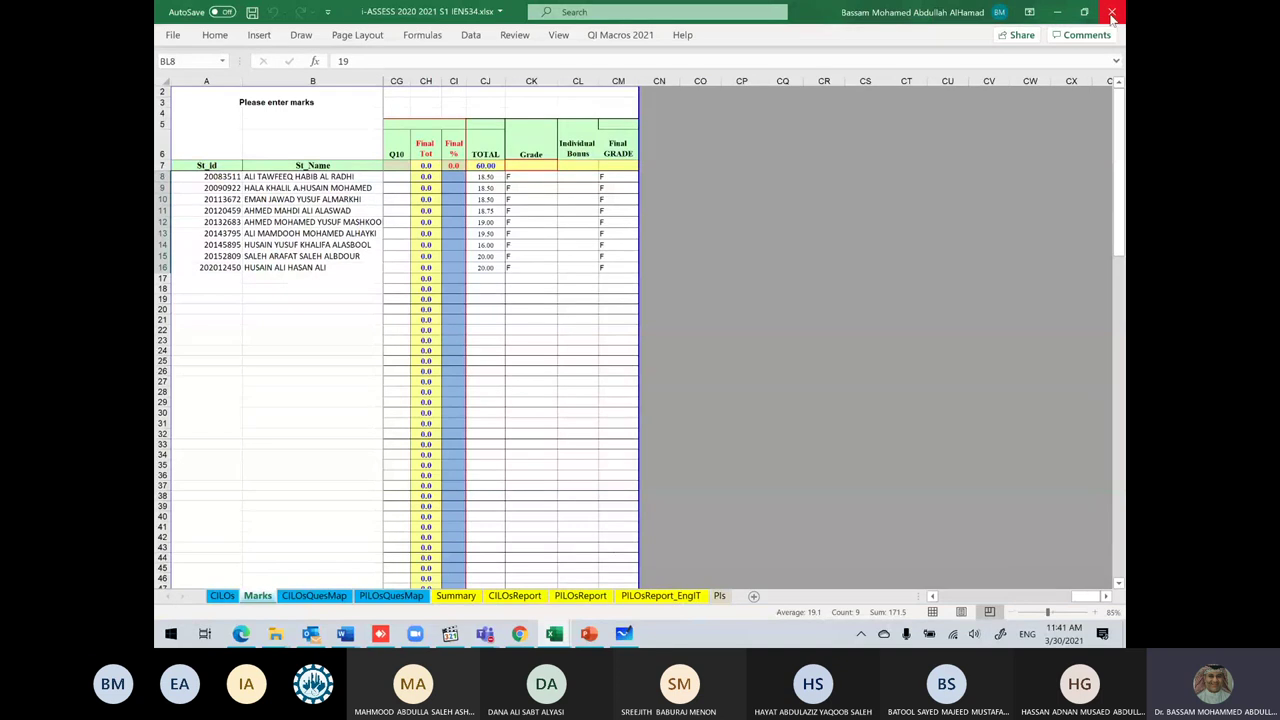
{"action": "left_click", "coordinate": [1113, 14]}
{"action": "left_click", "coordinate": [1113, 14]}
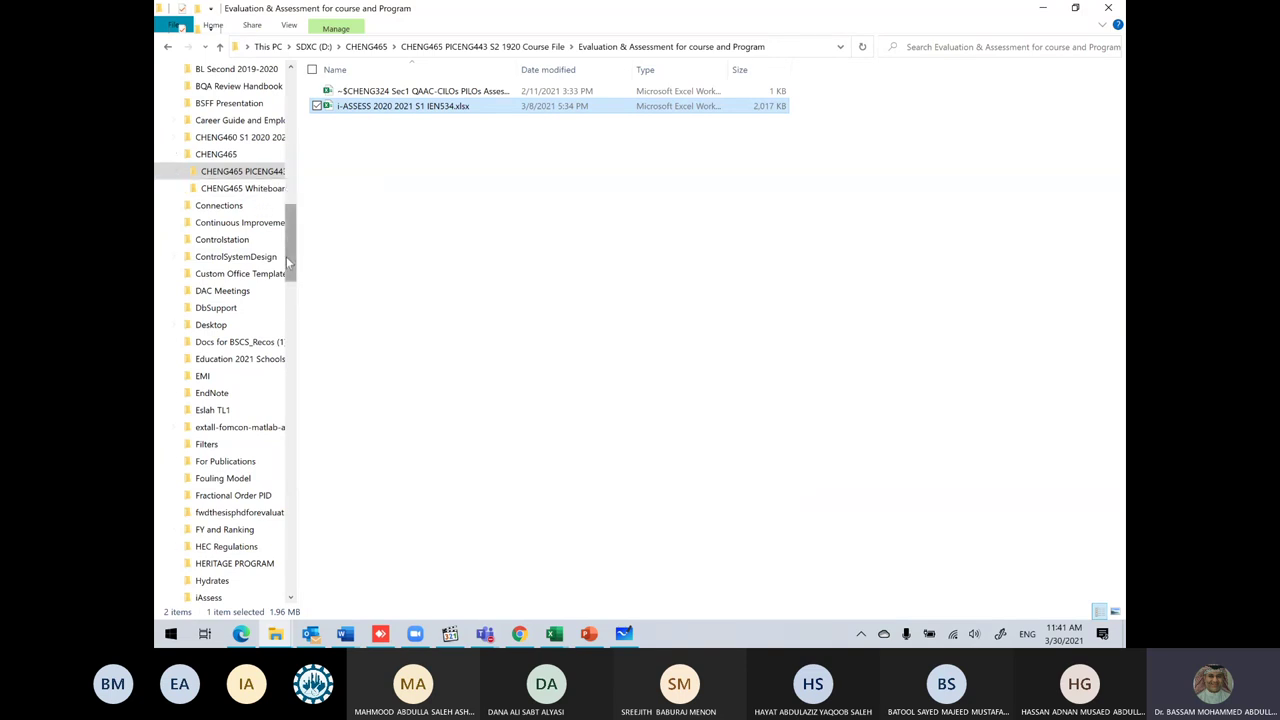
Step: Open the i-ASSESS 1920 CHENG490 workbook from PICENG331 Course Portfolio > Evaluation & Assessment
{"action": "left_click_drag", "start_coordinate": [290, 232], "coordinate": [289, 307]}
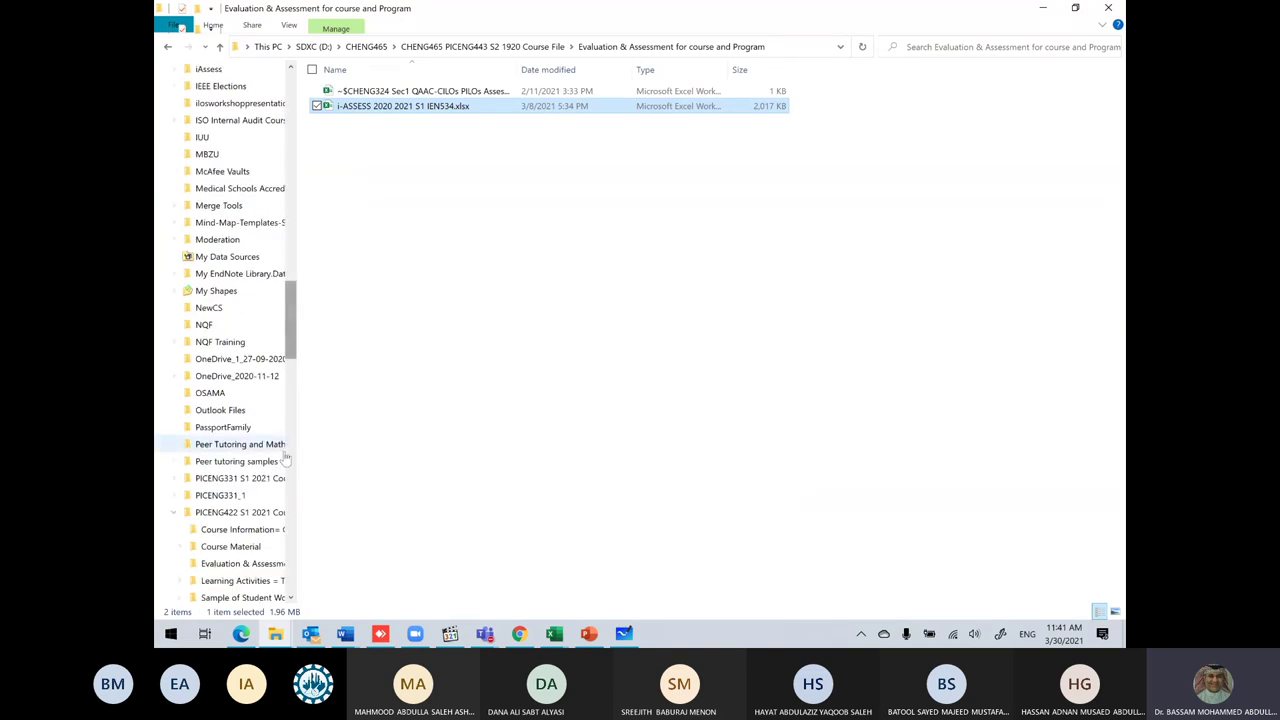
{"action": "left_click", "coordinate": [240, 478]}
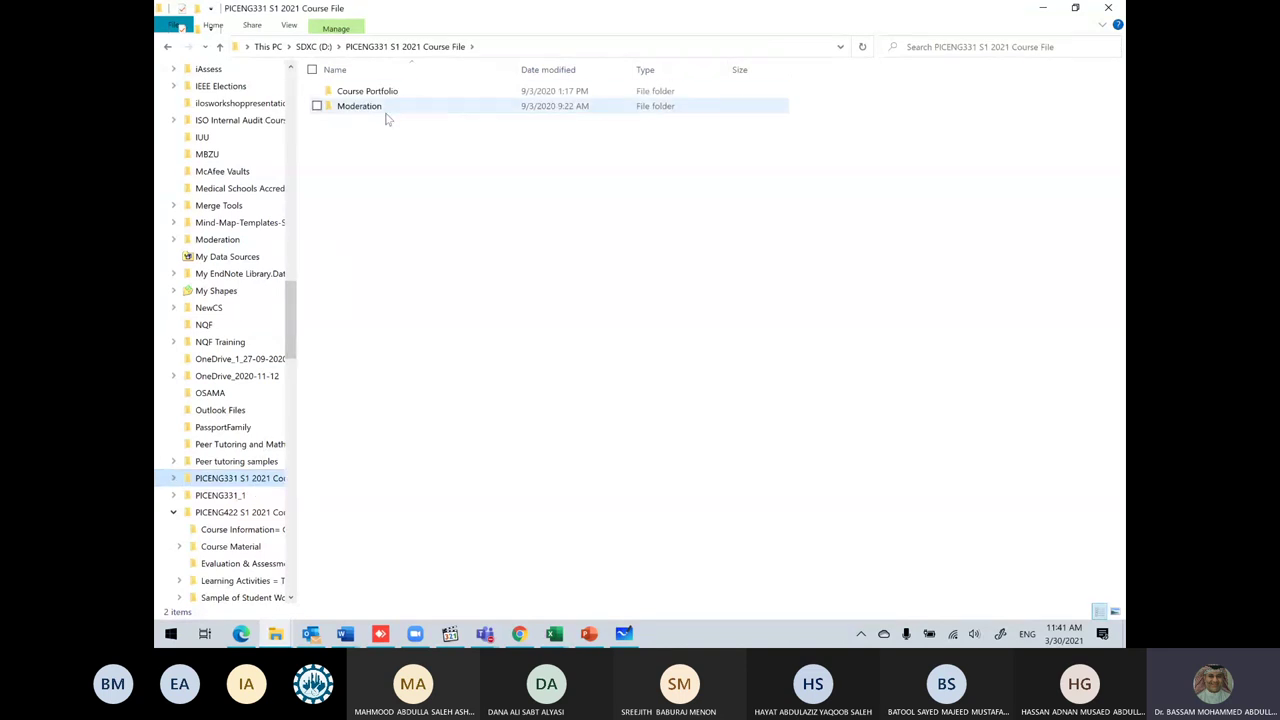
{"action": "left_click", "coordinate": [398, 93]}
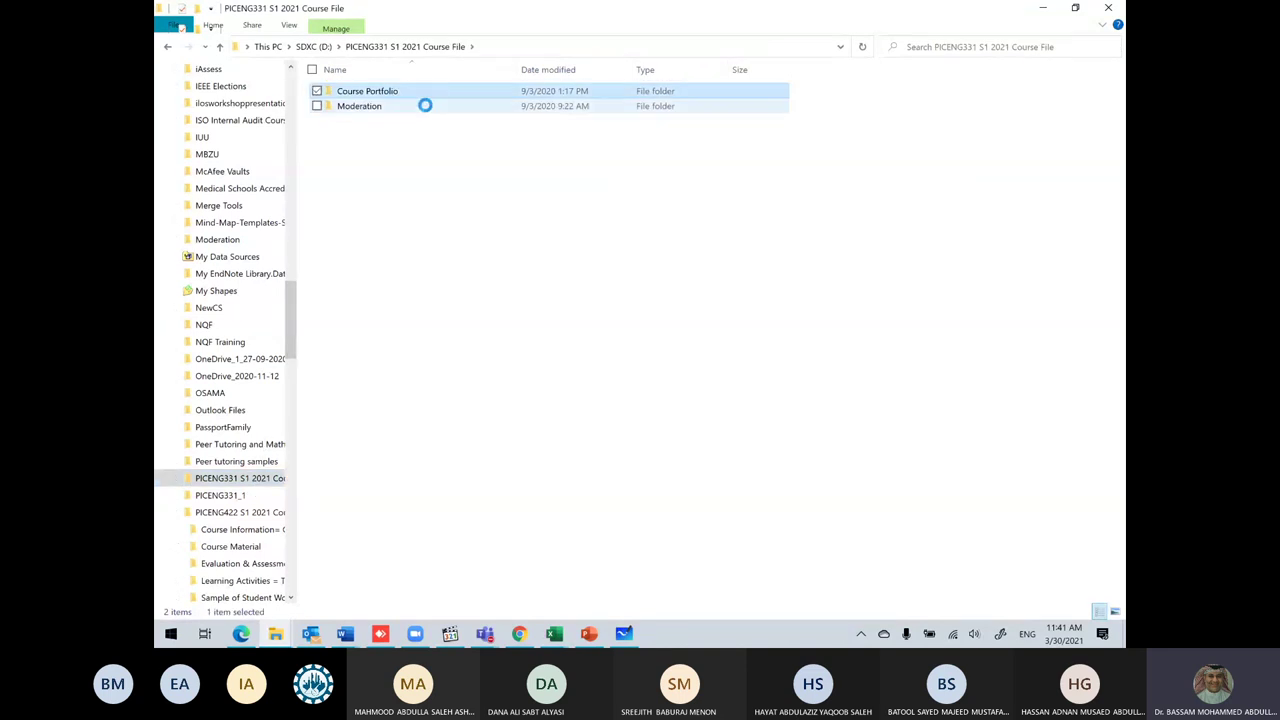
{"action": "double_click", "coordinate": [430, 92]}
{"action": "double_click", "coordinate": [438, 140]}
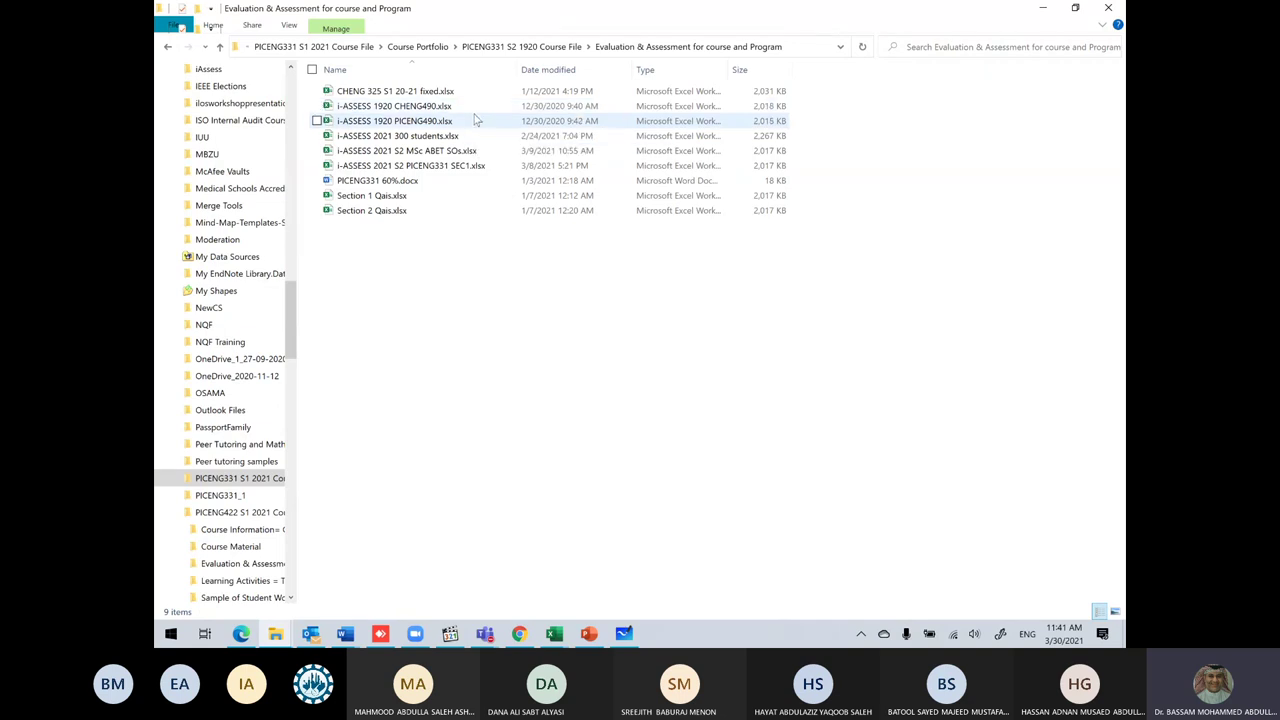
{"action": "double_click", "coordinate": [475, 113]}
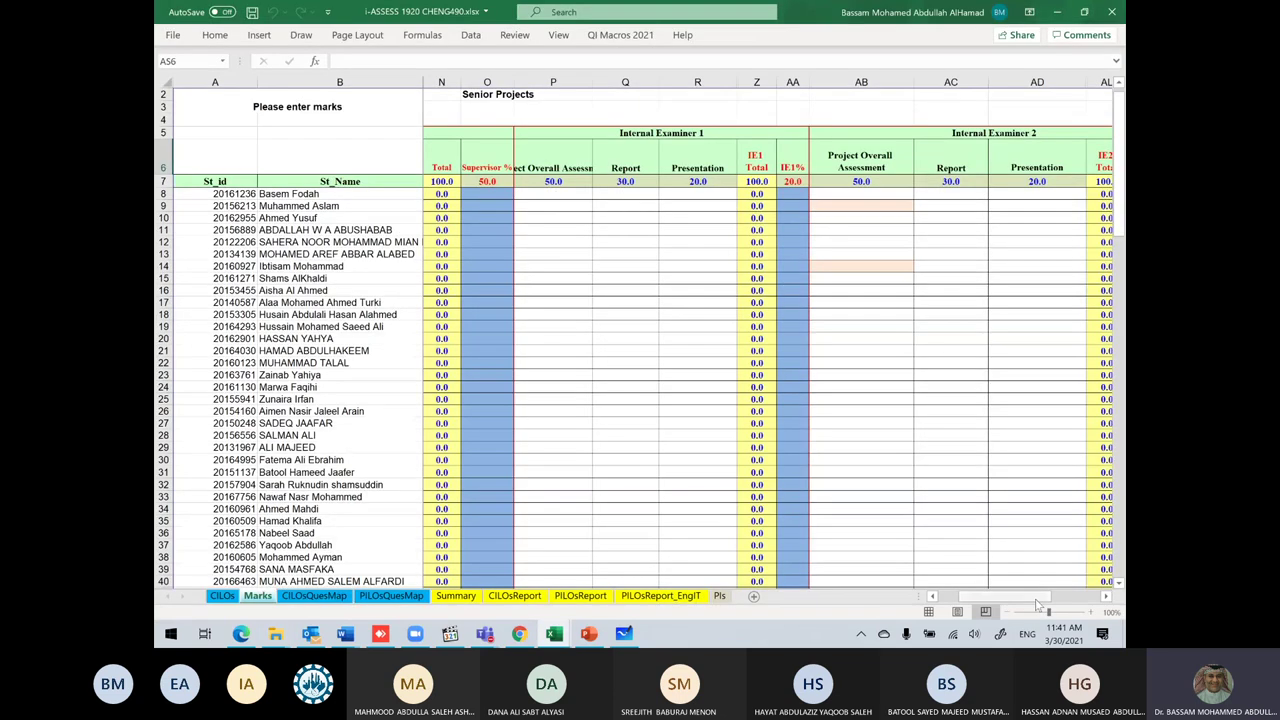
Step: Review the CHENG490 workbook's Summary and Marks sheets
{"action": "left_click_drag", "start_coordinate": [1040, 598], "coordinate": [590, 610]}
{"action": "left_click", "coordinate": [455, 596]}
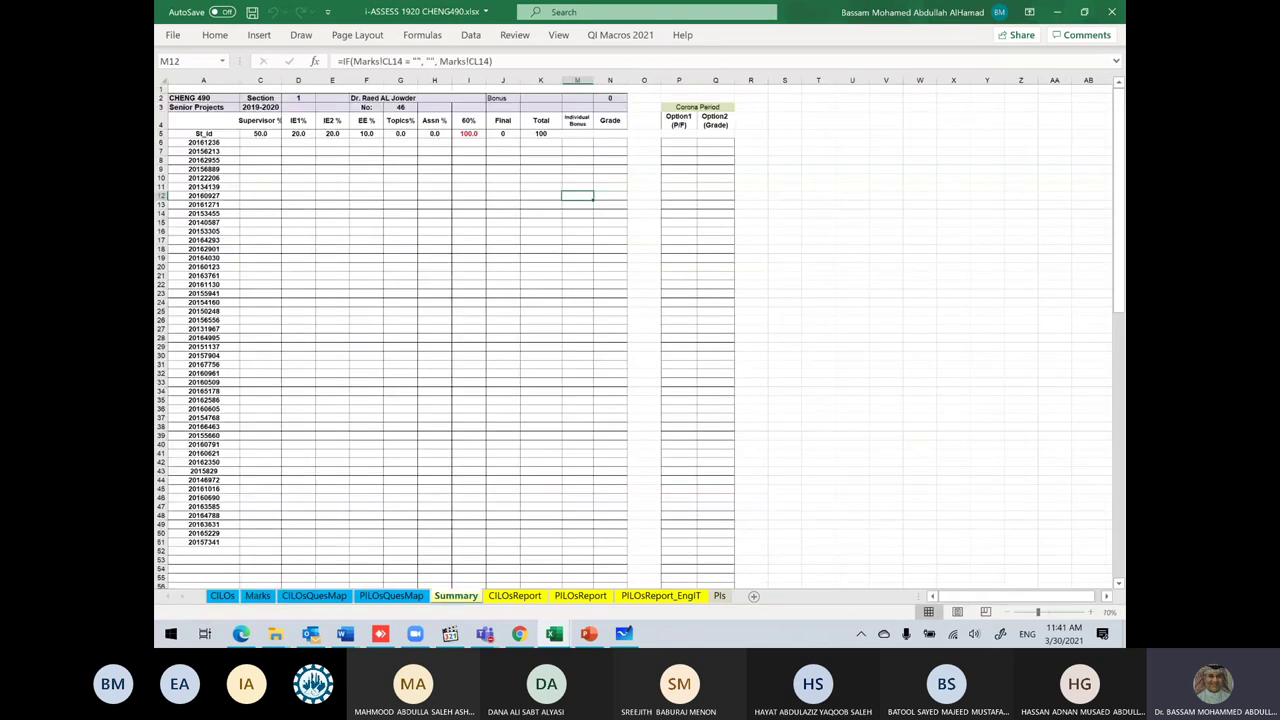
{"action": "left_click", "coordinate": [257, 596]}
Step: Close the CHENG490 and SES workbooks and open i-ASSESS 2021 S2 PICENG331 SEC1
{"action": "left_click", "coordinate": [1109, 13]}
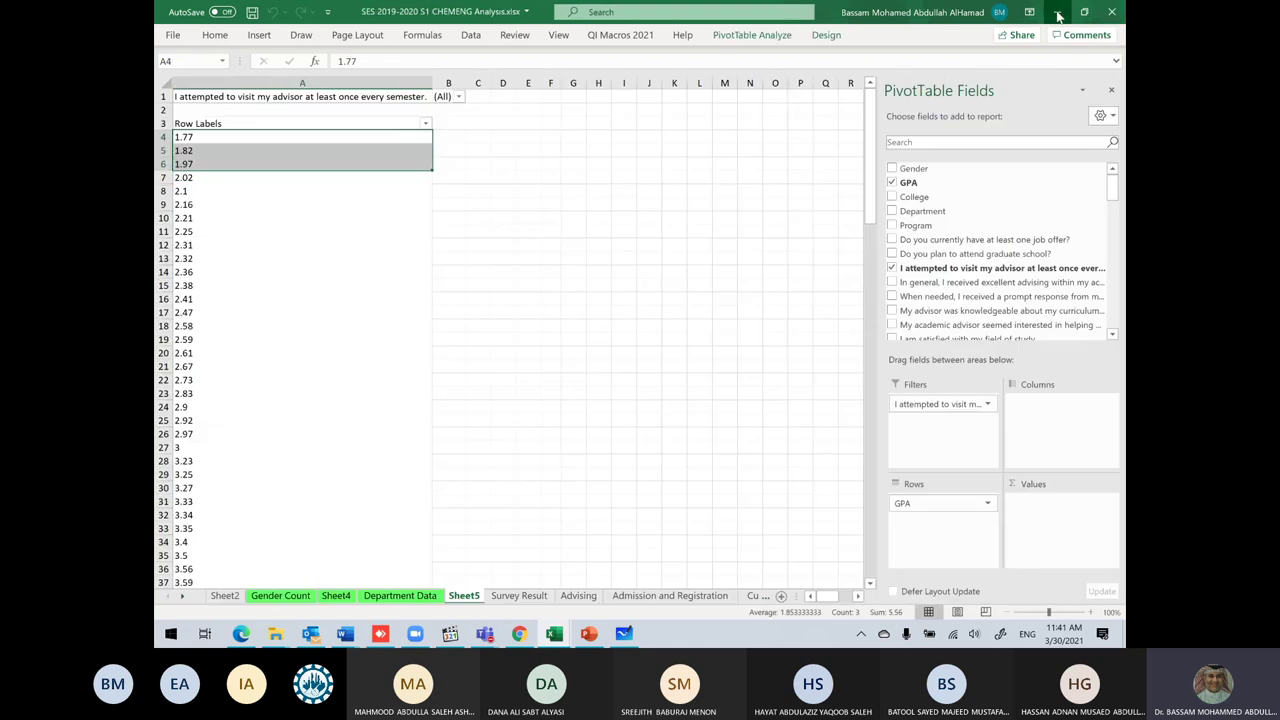
{"action": "left_click", "coordinate": [1109, 13]}
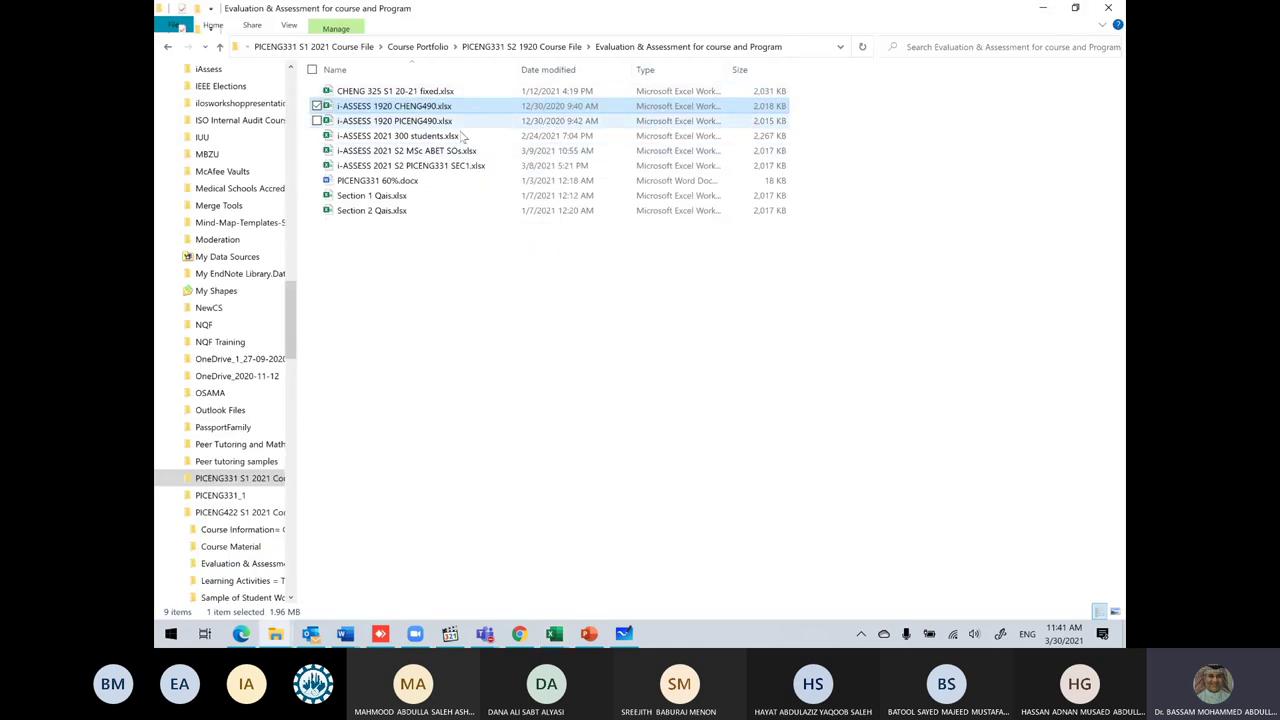
{"action": "double_click", "coordinate": [468, 167]}
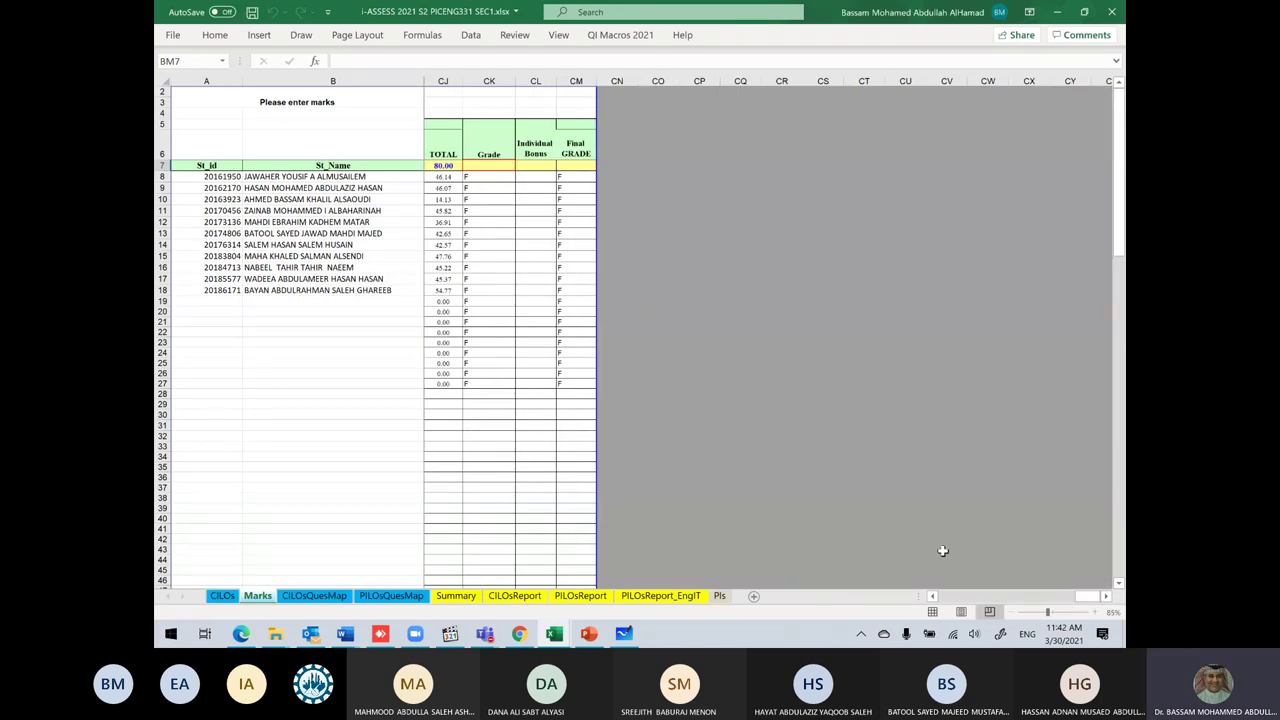
Step: Select the Final% marks in CI8:CI29 and attempt a capability histogram, which the protected sheet blocks
{"action": "left_click", "coordinate": [932, 596]}
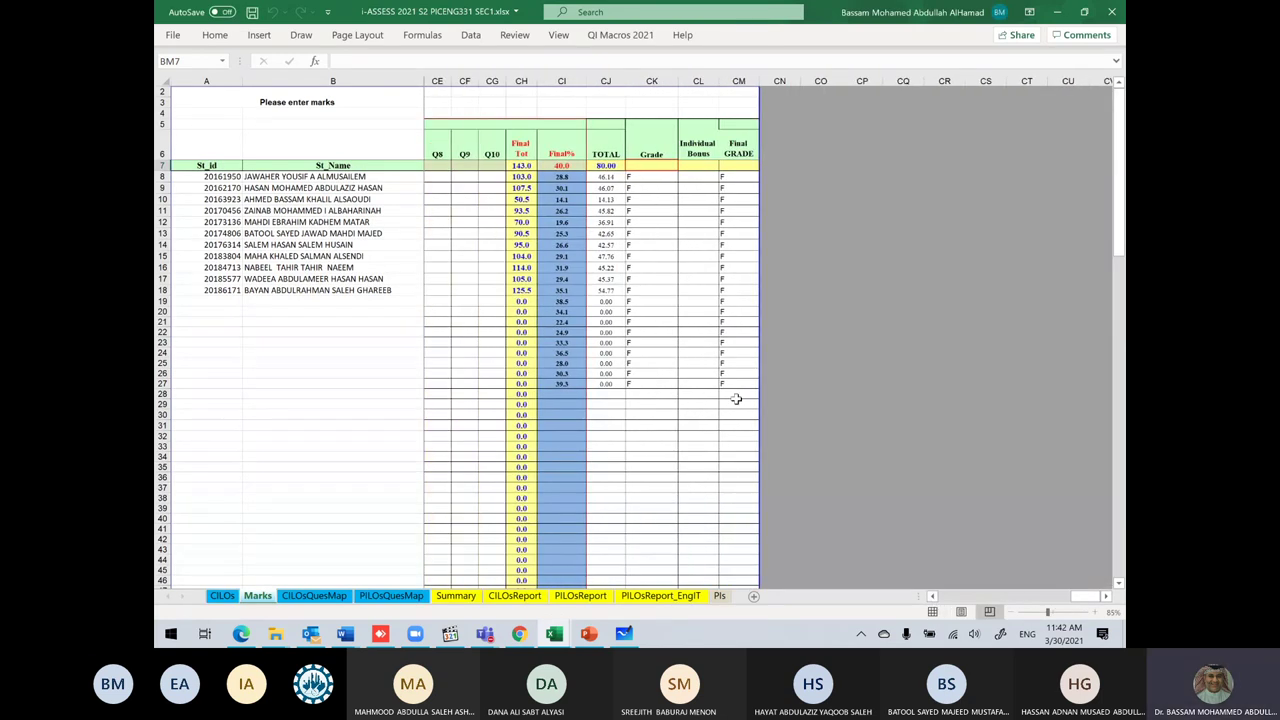
{"action": "left_click_drag", "start_coordinate": [565, 177], "coordinate": [575, 384]}
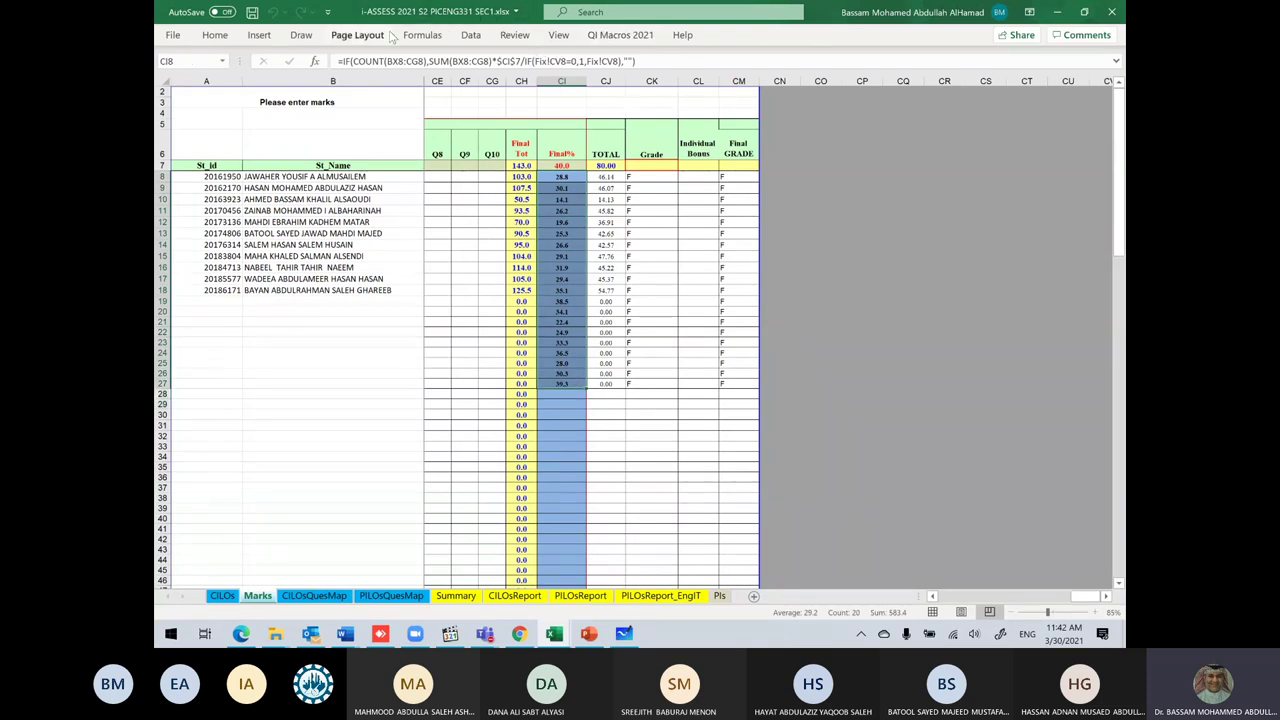
{"action": "left_click", "coordinate": [618, 37]}
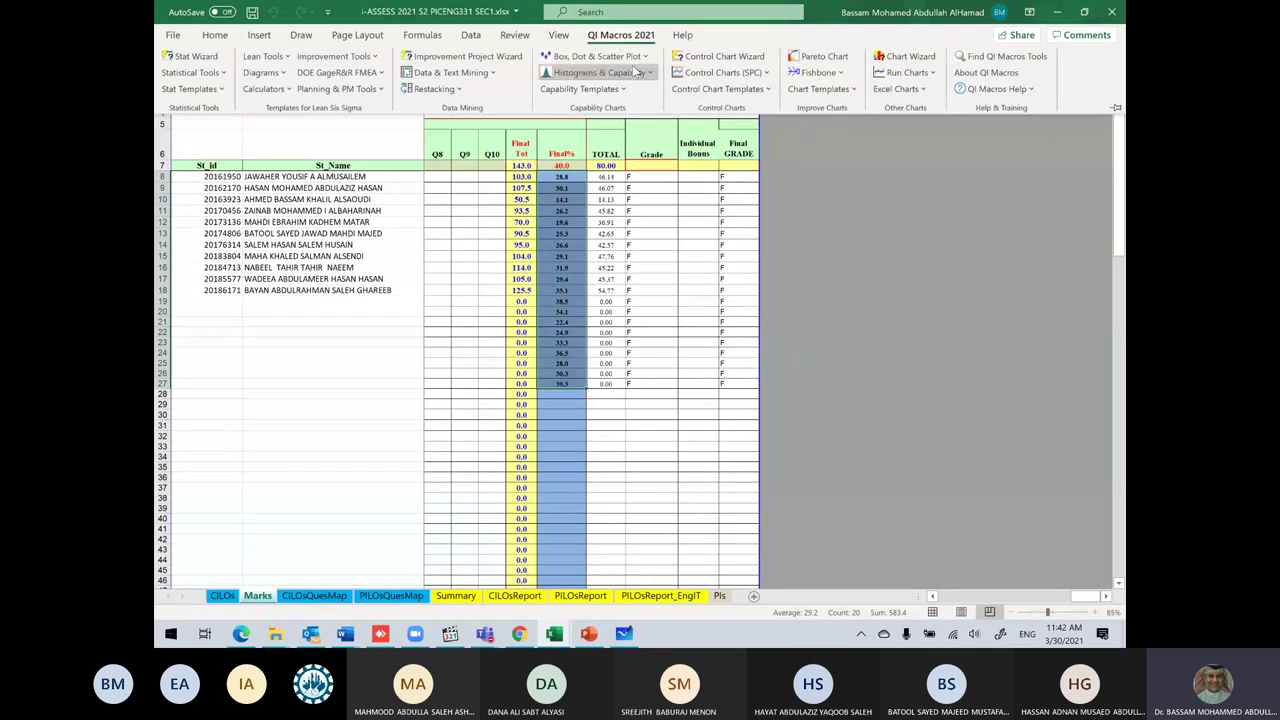
{"action": "left_click", "coordinate": [637, 72]}
{"action": "left_click", "coordinate": [605, 174]}
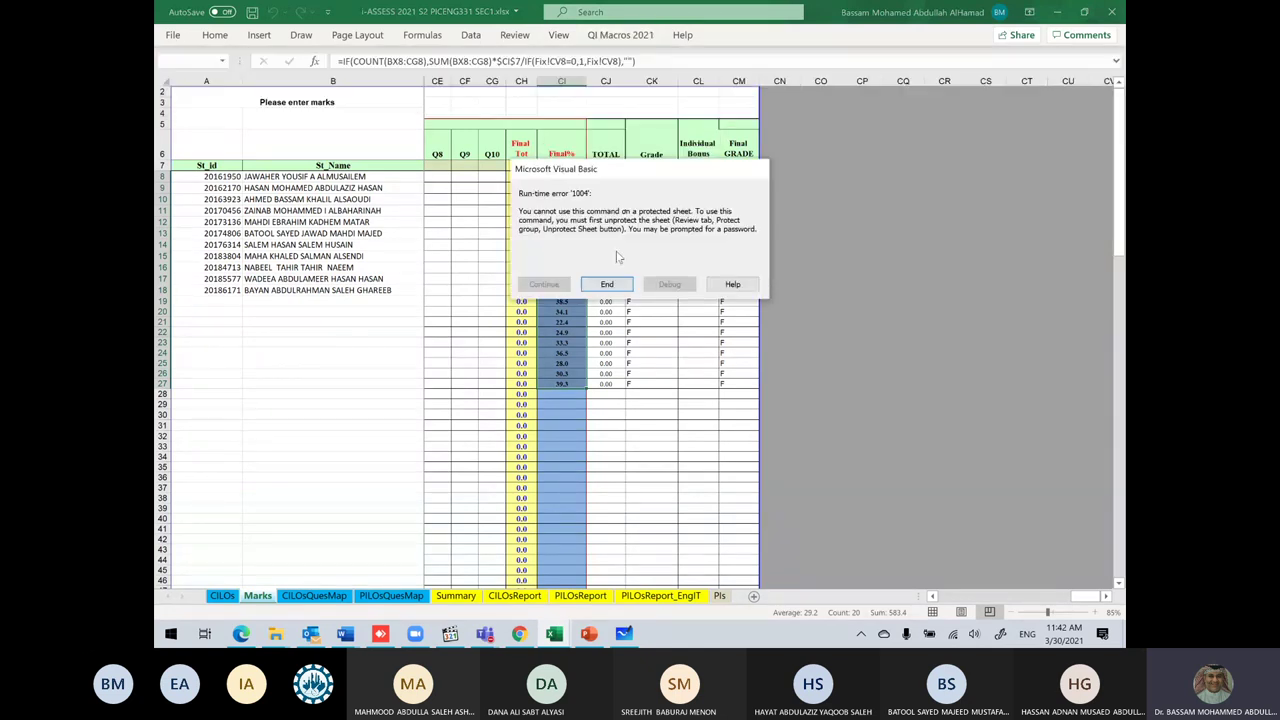
{"action": "left_click", "coordinate": [607, 285]}
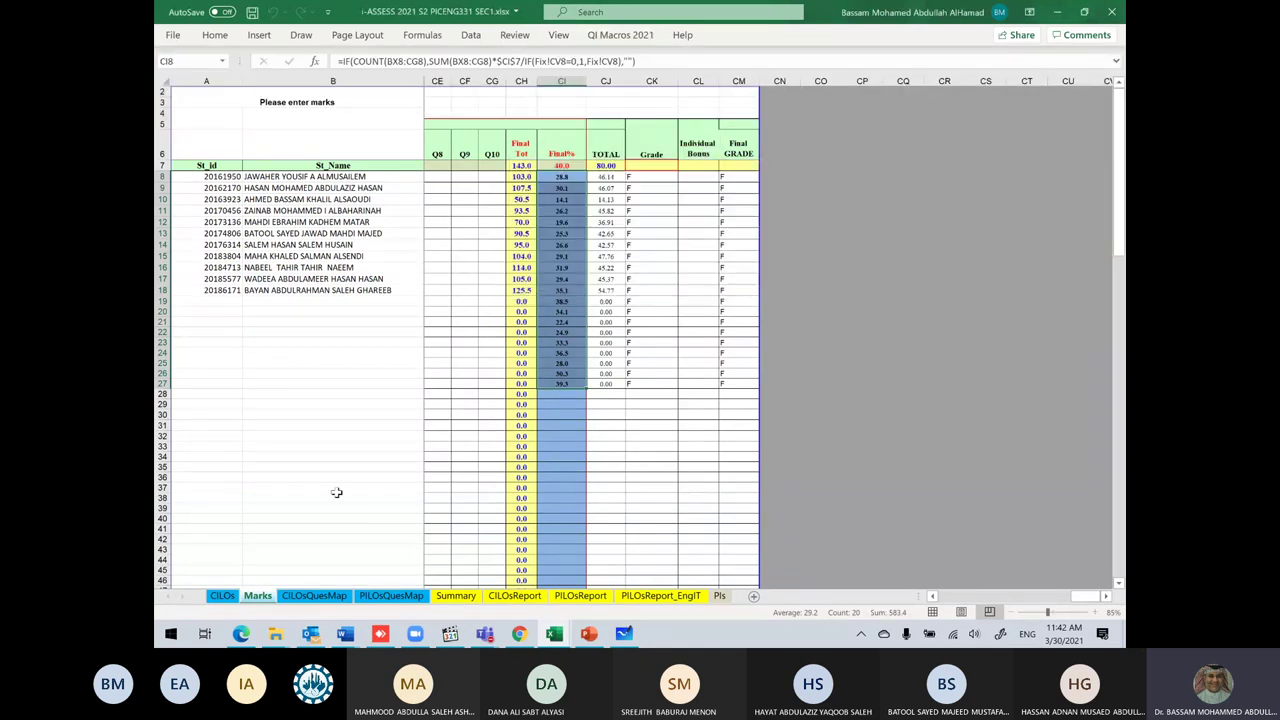
Step: Unprotect the Marks sheet by entering the sheet password
{"action": "right_click", "coordinate": [264, 593]}
{"action": "left_click", "coordinate": [315, 491]}
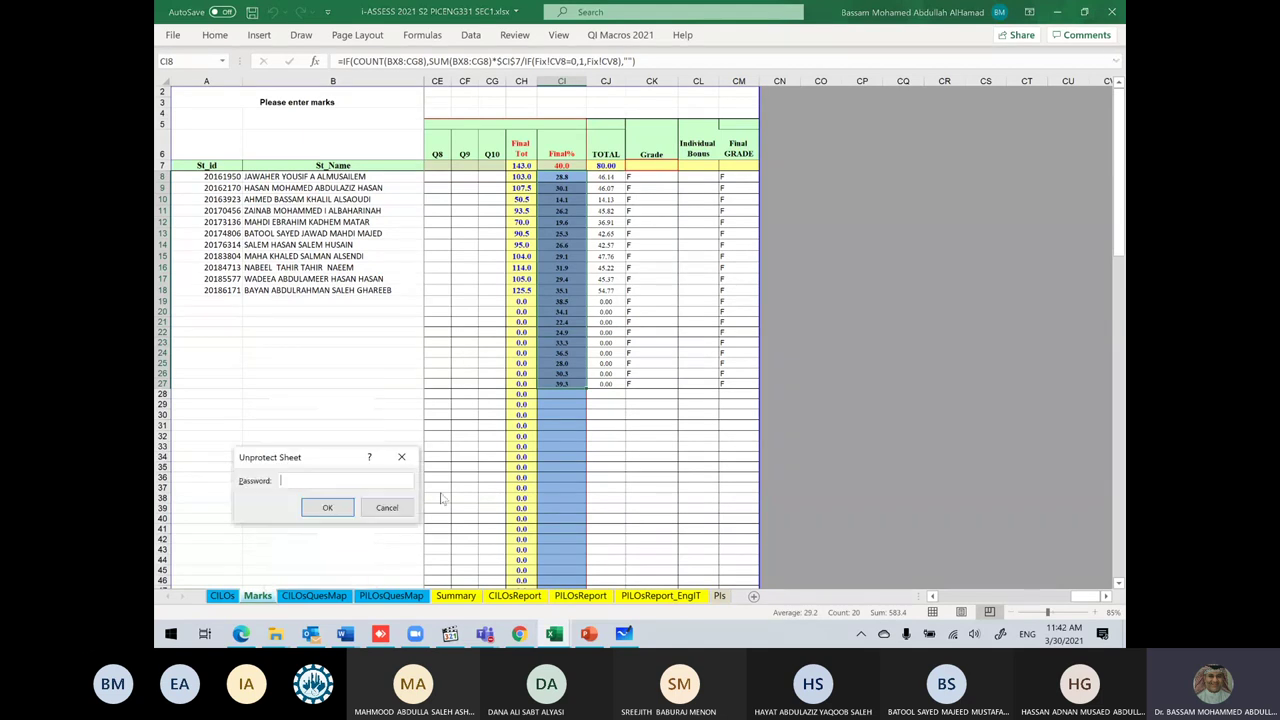
{"action": "type", "text": "1234567"}
{"action": "key", "text": "Return"}
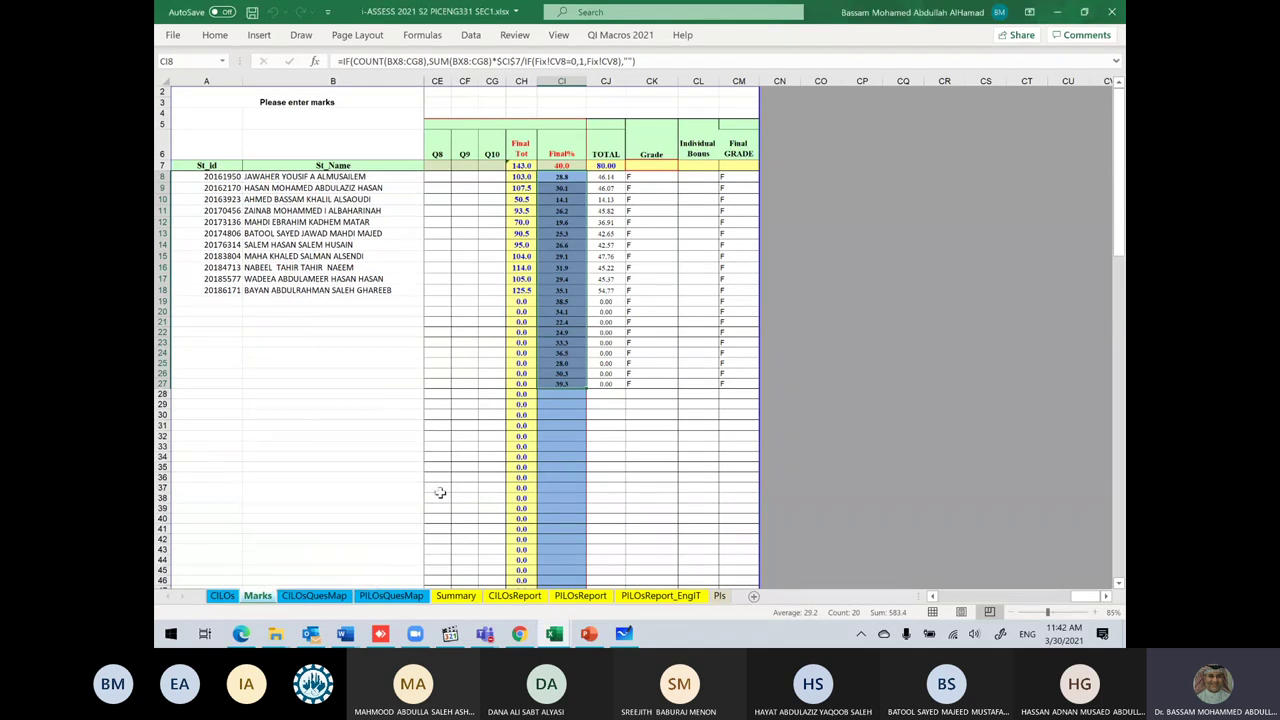
{"action": "left_click", "coordinate": [620, 35]}
Step: Build a QI Macros capability histogram of the Final% marks with default subgroup size, USL 48.1 and LSL 10.3
{"action": "left_click", "coordinate": [628, 73]}
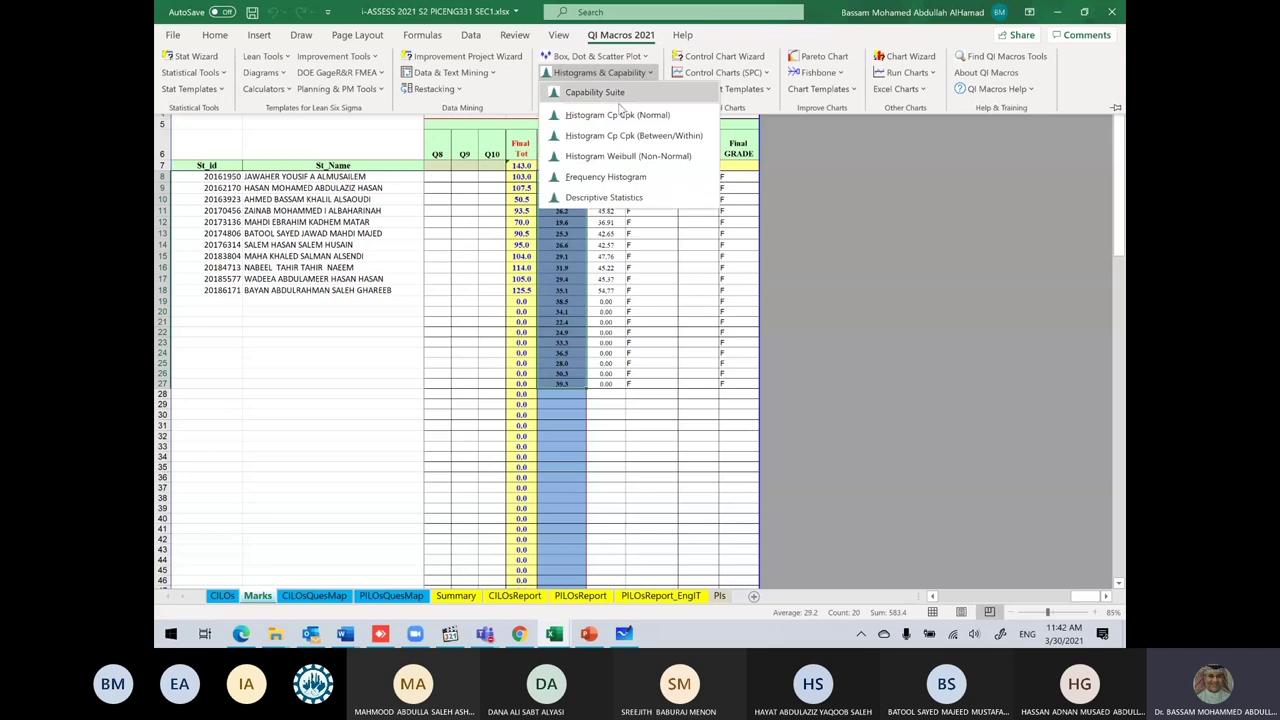
{"action": "left_click", "coordinate": [619, 170]}
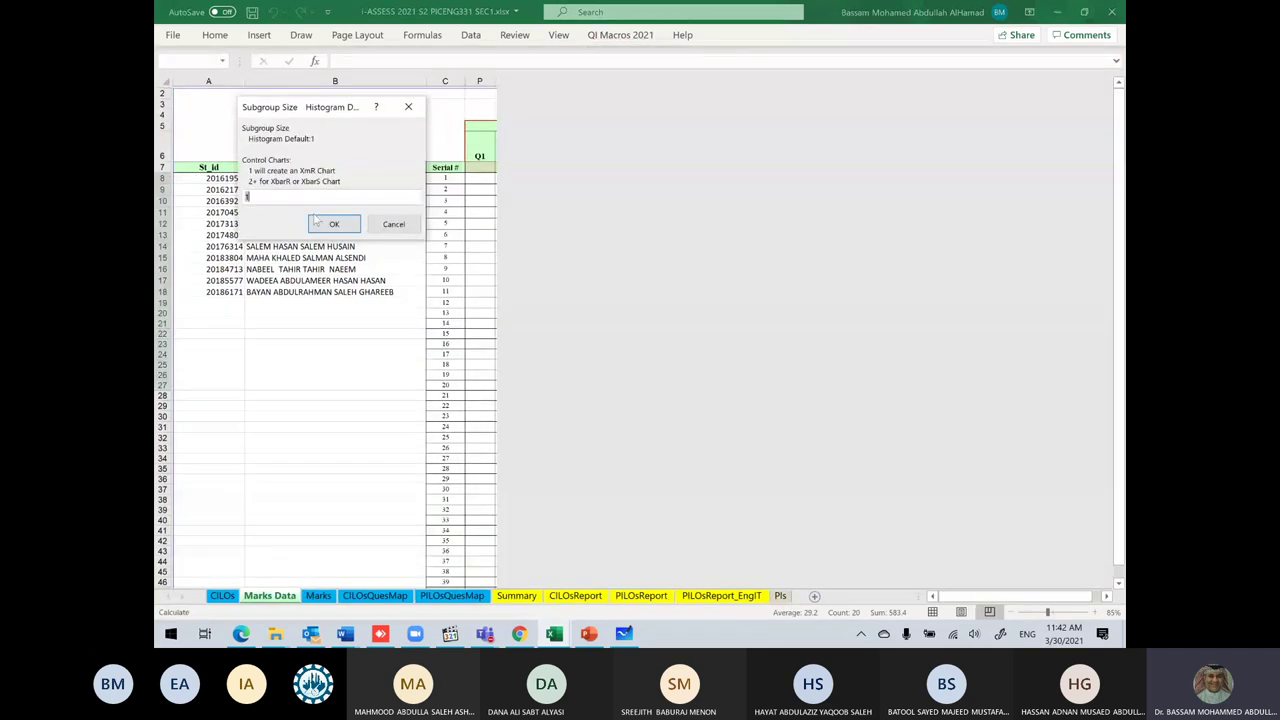
{"action": "left_click", "coordinate": [328, 222]}
{"action": "left_click", "coordinate": [331, 204]}
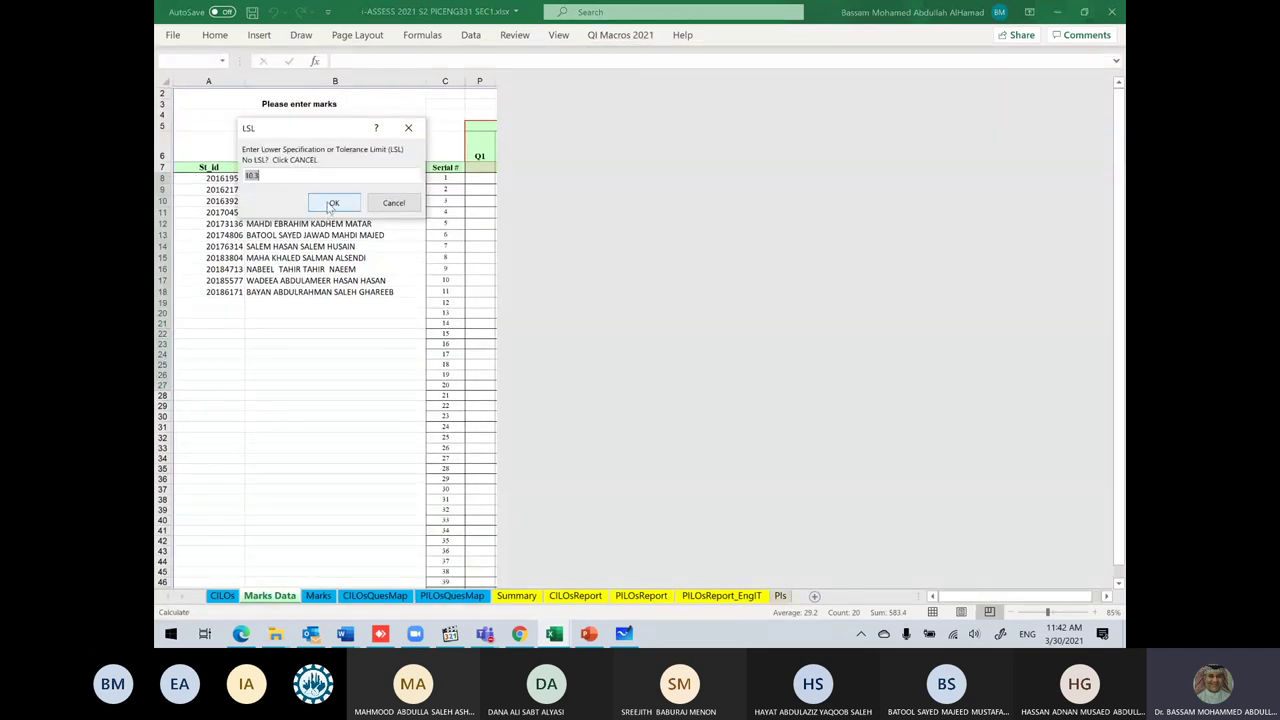
{"action": "left_click", "coordinate": [331, 204]}
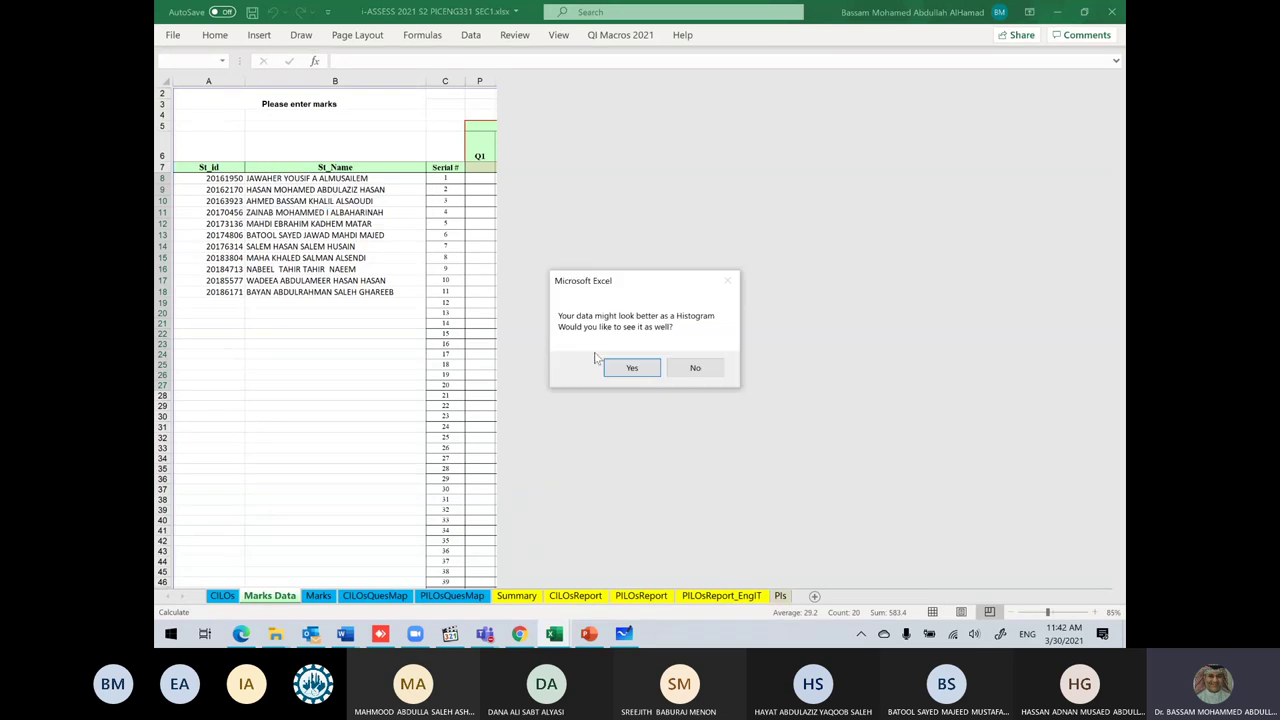
{"action": "left_click", "coordinate": [635, 374]}
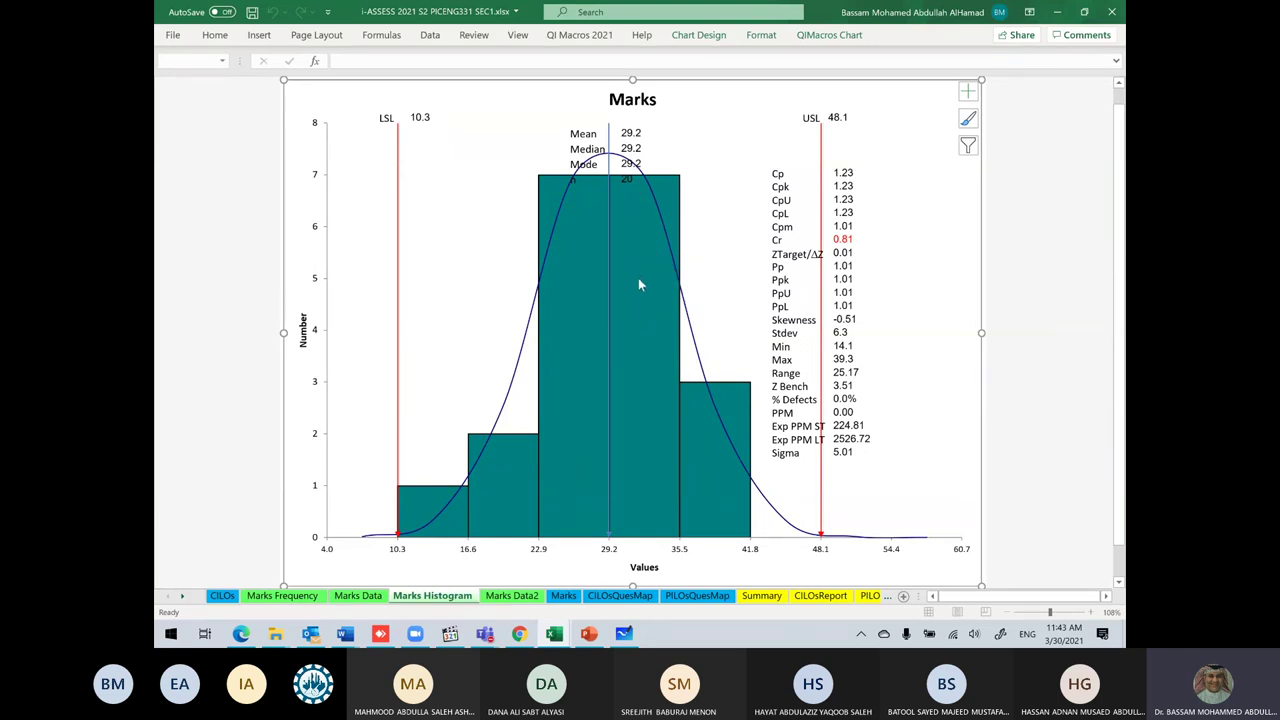
Step: Look over the Summary and Marks sheets, then close the PICENG331 workbook without saving
{"action": "mouse_move", "coordinate": [560, 213]}
{"action": "mouse_move", "coordinate": [593, 438]}
{"action": "mouse_move", "coordinate": [667, 182]}
{"action": "mouse_move", "coordinate": [553, 183]}
{"action": "mouse_move", "coordinate": [419, 505]}
{"action": "left_click", "coordinate": [764, 598]}
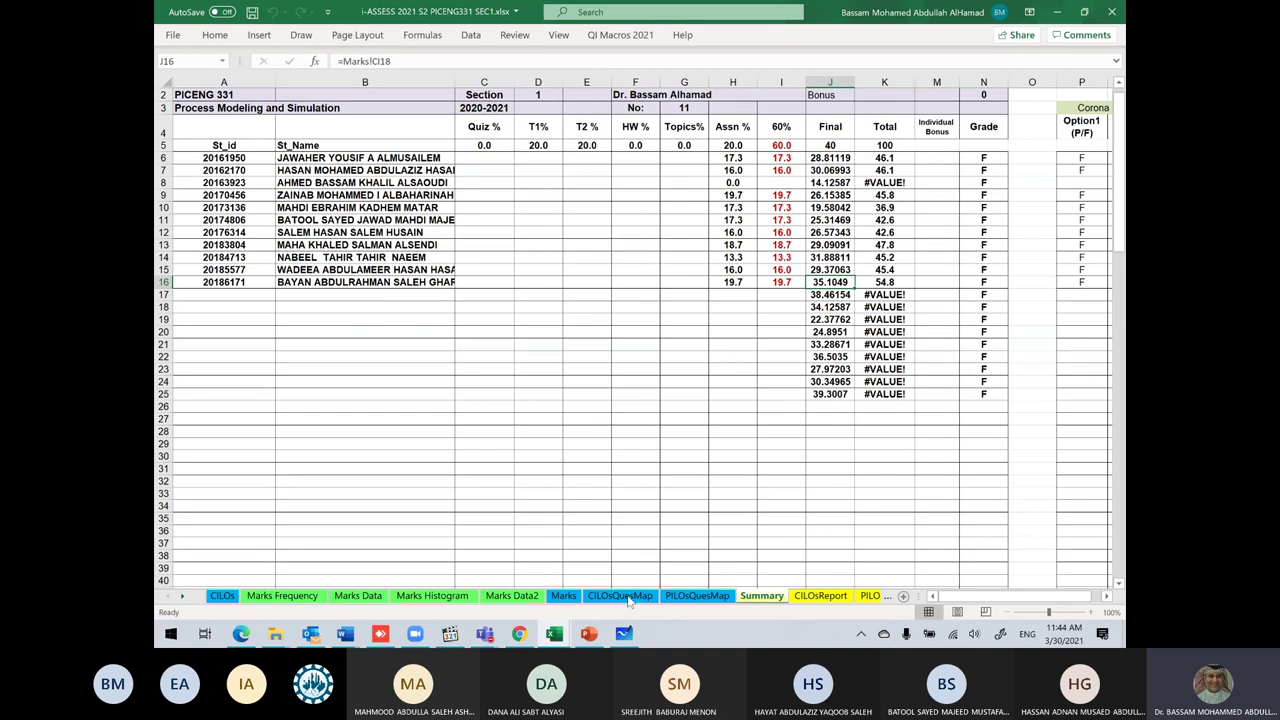
{"action": "left_click", "coordinate": [563, 596]}
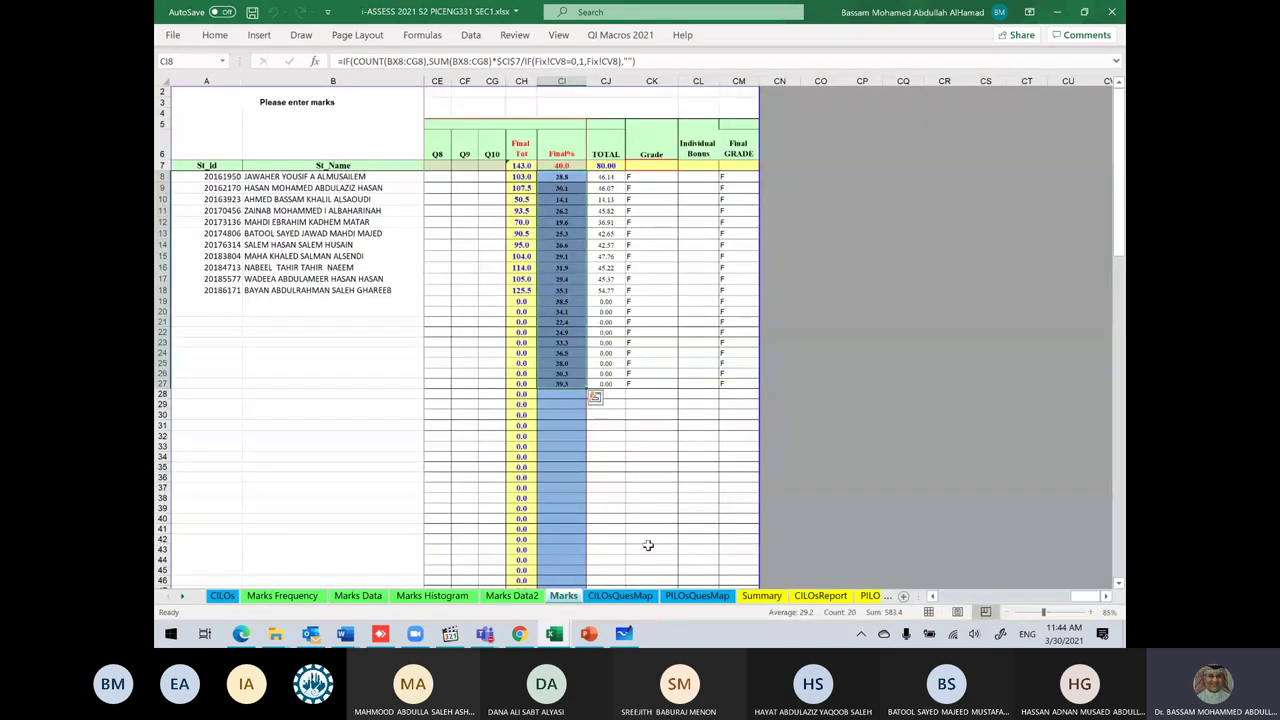
{"action": "left_click", "coordinate": [765, 598]}
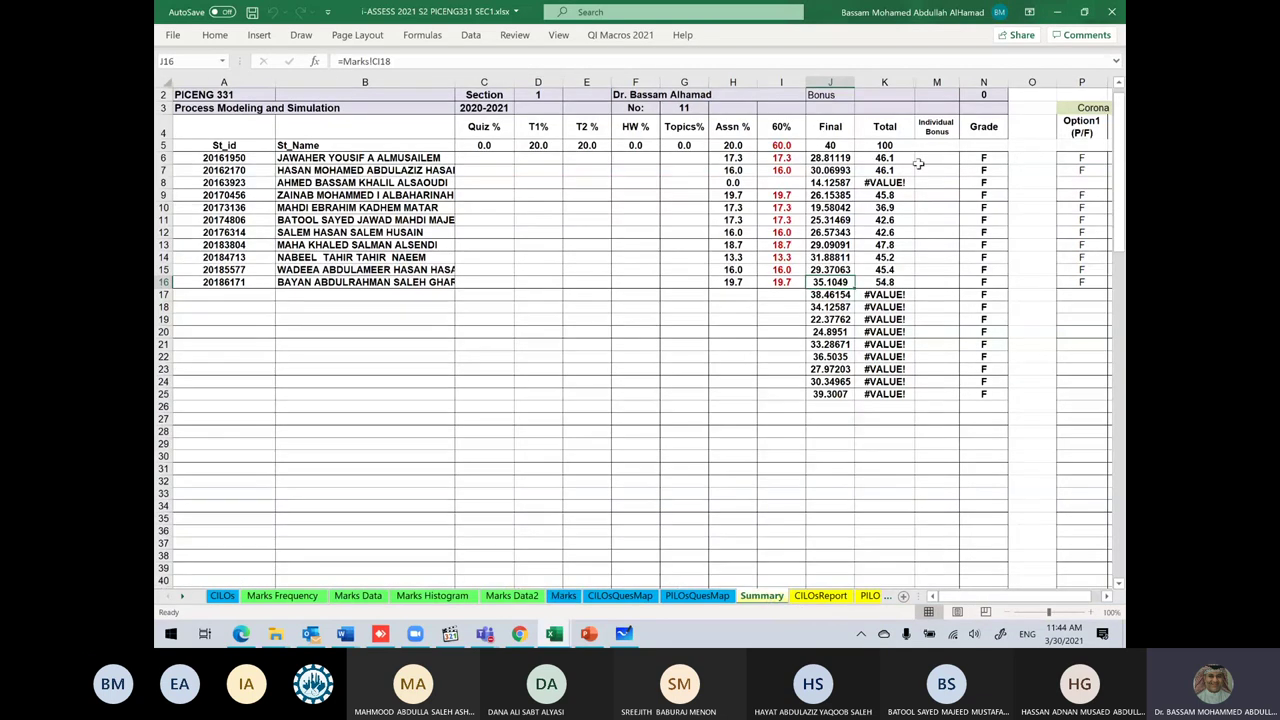
{"action": "left_click", "coordinate": [1112, 12]}
{"action": "left_click", "coordinate": [640, 347]}
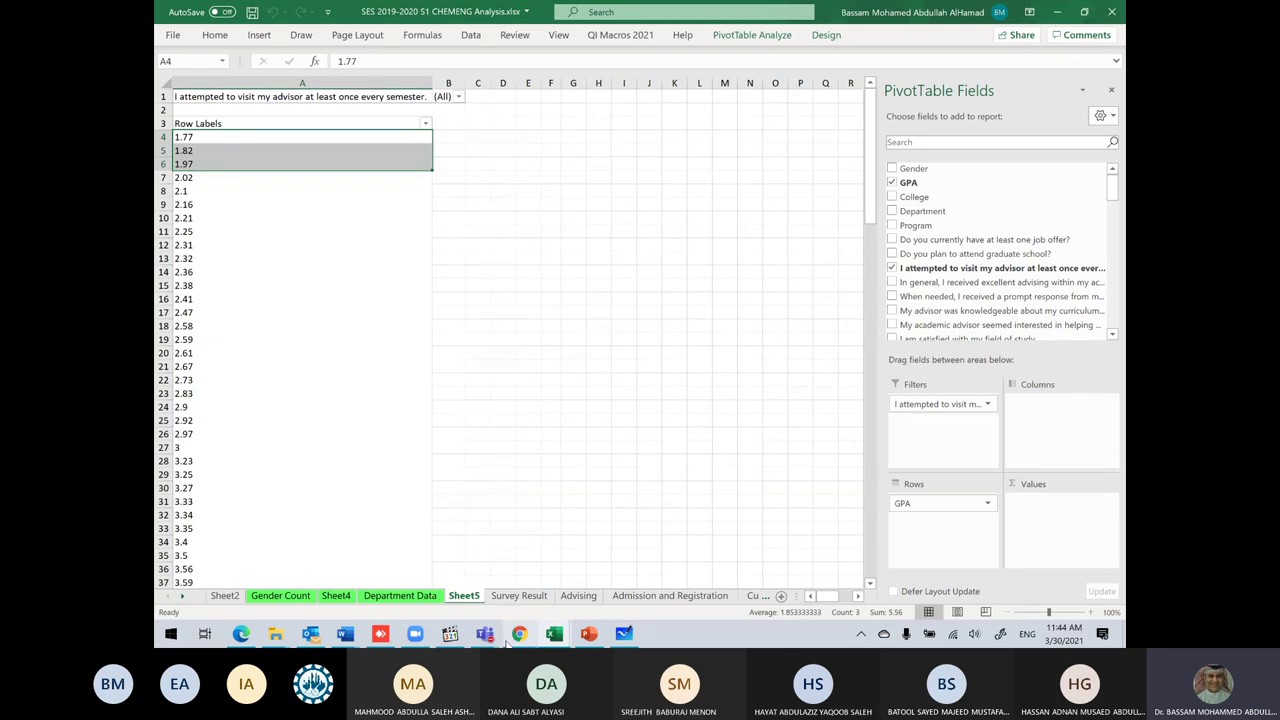
Step: Bring the lecture deck forward and scroll up to slide 126's blue Histogram example
{"action": "left_click", "coordinate": [588, 634]}
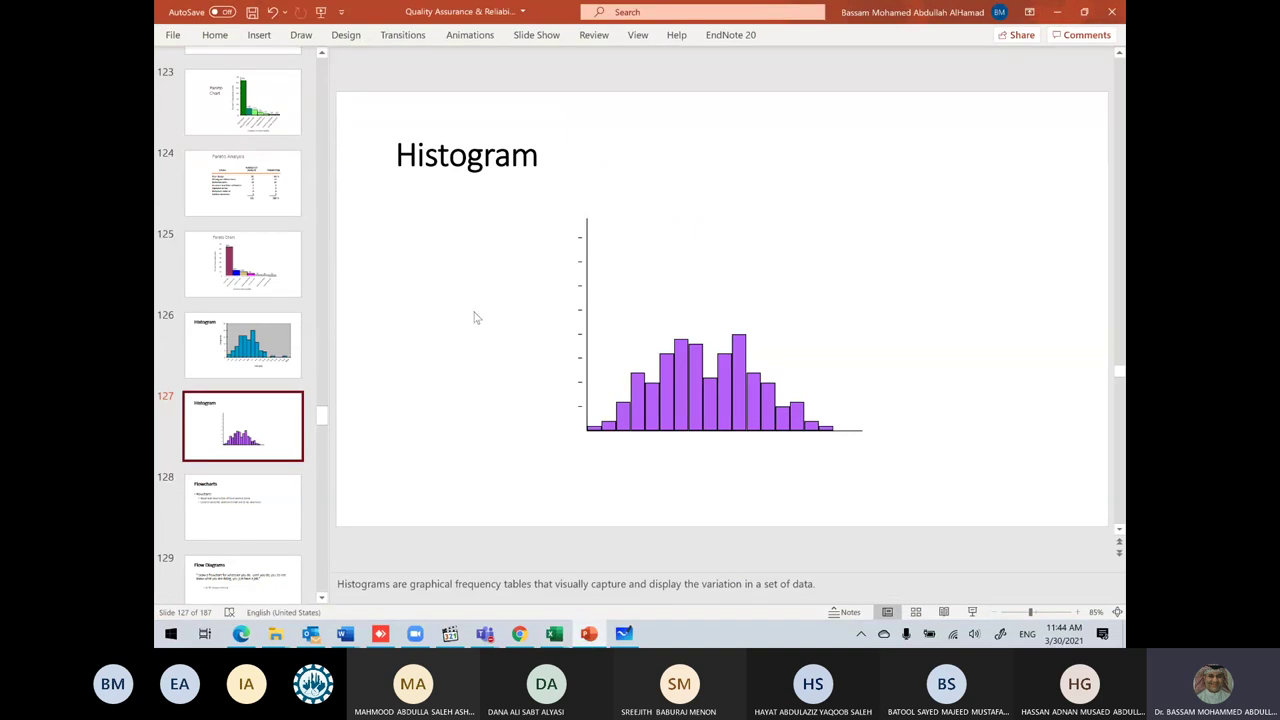
{"action": "scroll", "coordinate": [245, 215], "scroll_direction": "up", "scroll_amount": 1}
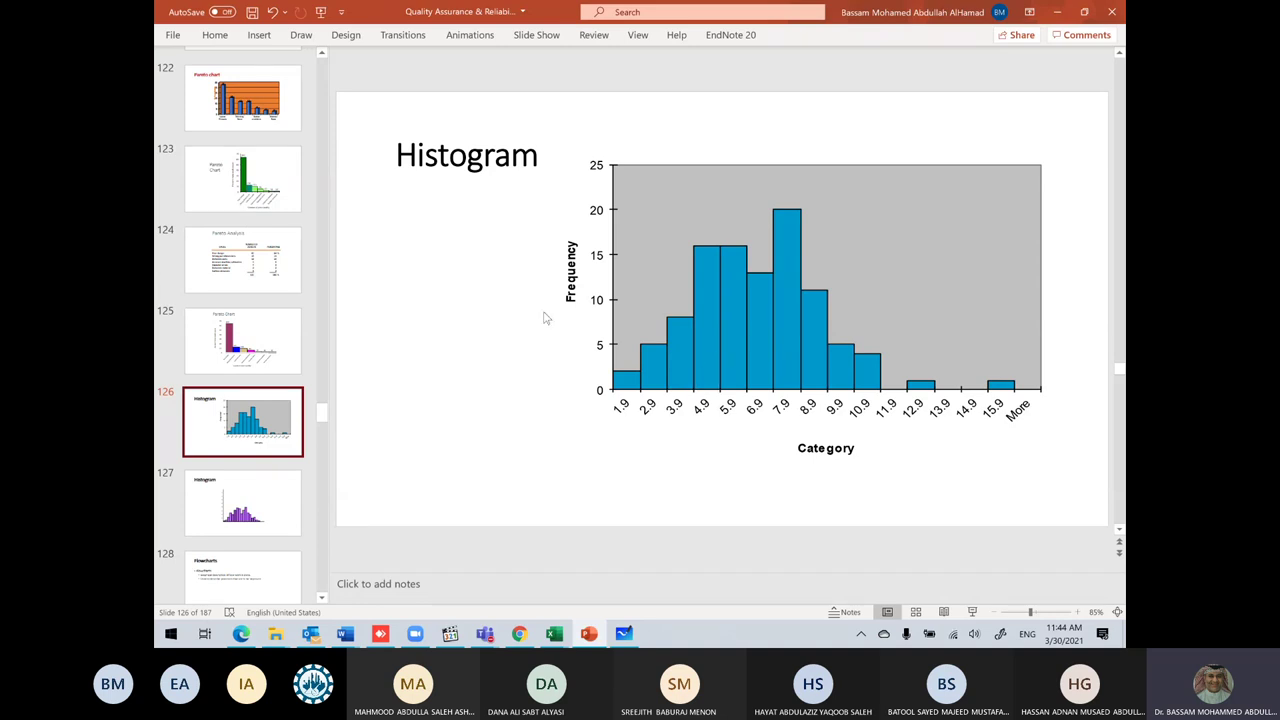
{"action": "mouse_move", "coordinate": [560, 636]}
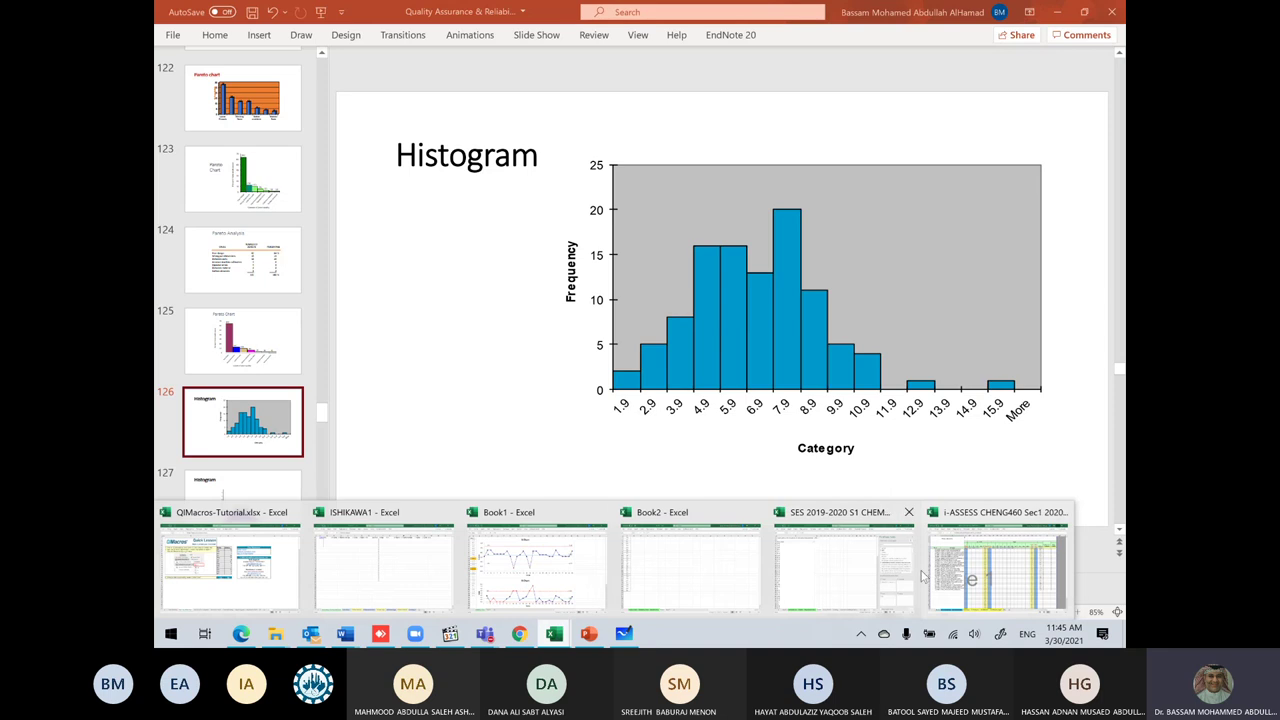
Step: Switch to the i-ASSESS CHENG460 workbook and select the Case 1 marks in D8:D35
{"action": "mouse_move", "coordinate": [595, 577]}
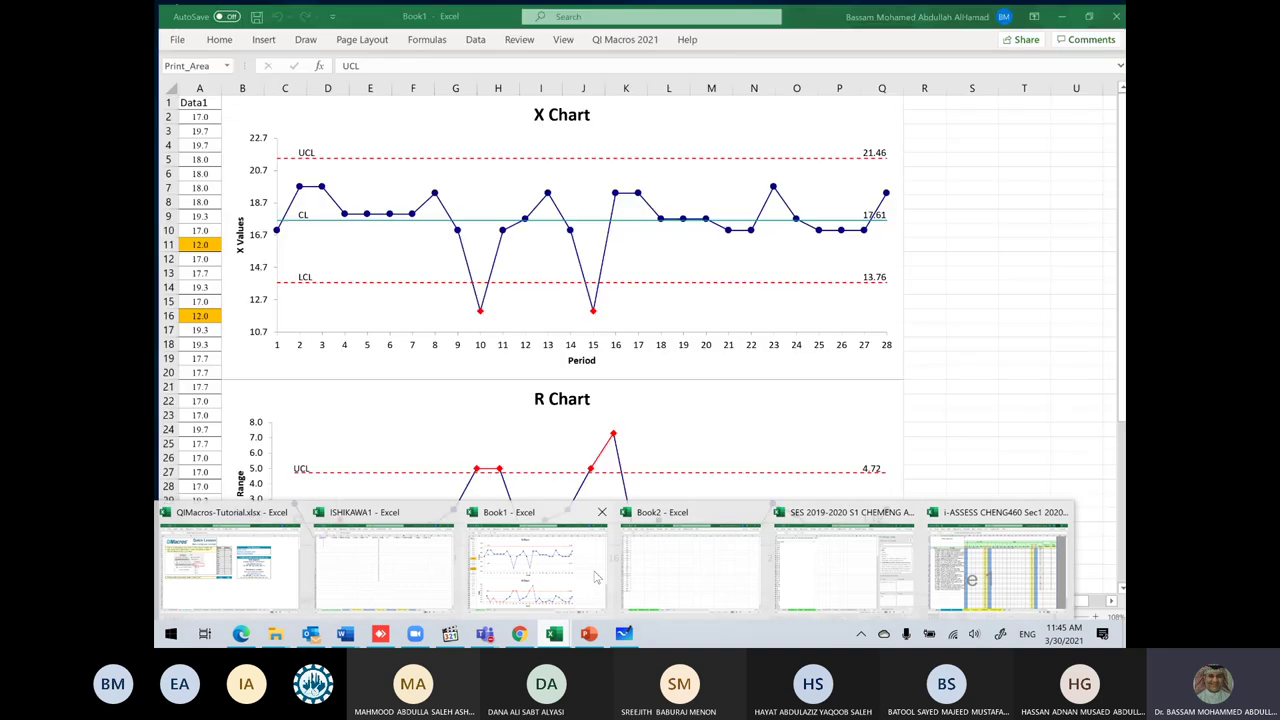
{"action": "mouse_move", "coordinate": [900, 576]}
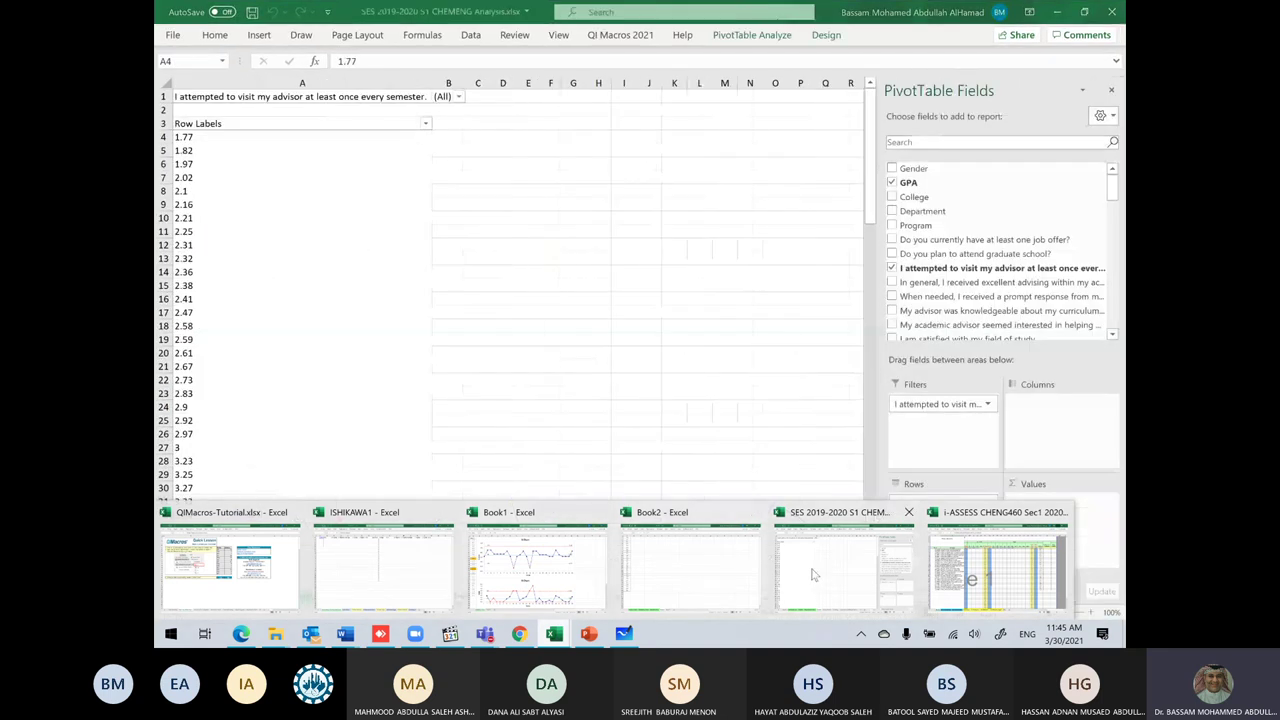
{"action": "left_click", "coordinate": [944, 576]}
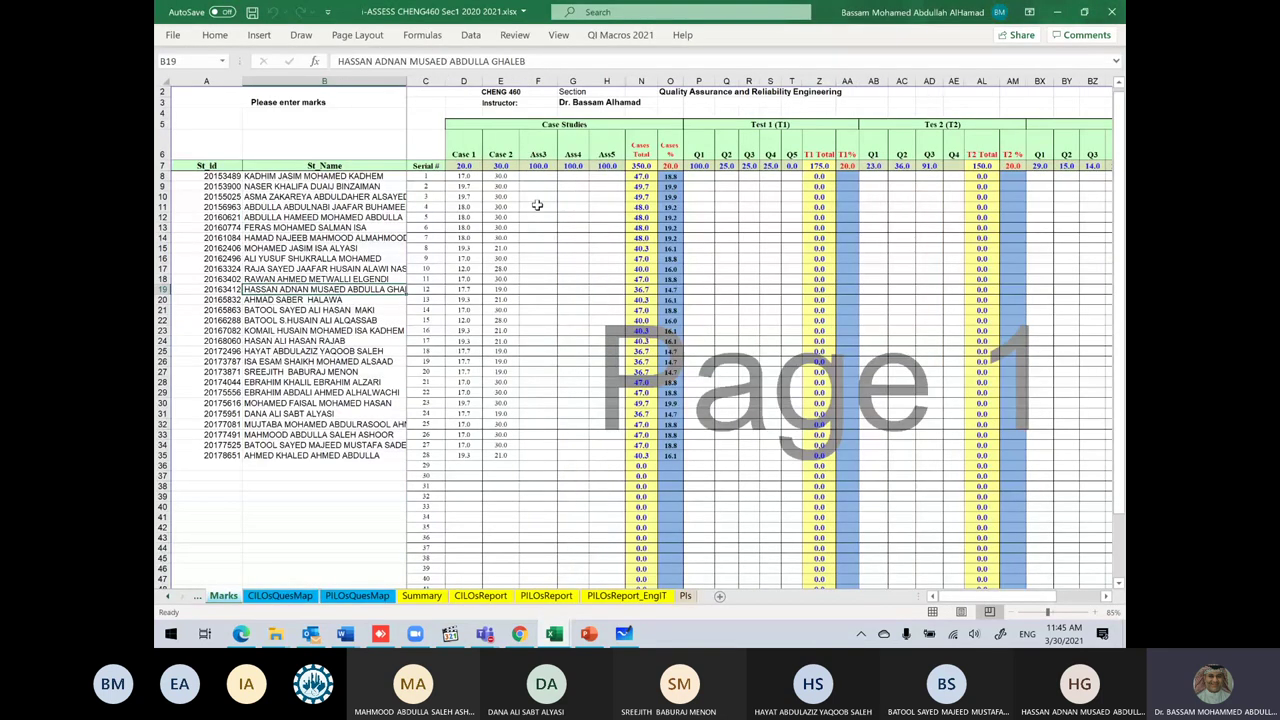
{"action": "left_click_drag", "start_coordinate": [464, 176], "coordinate": [467, 455]}
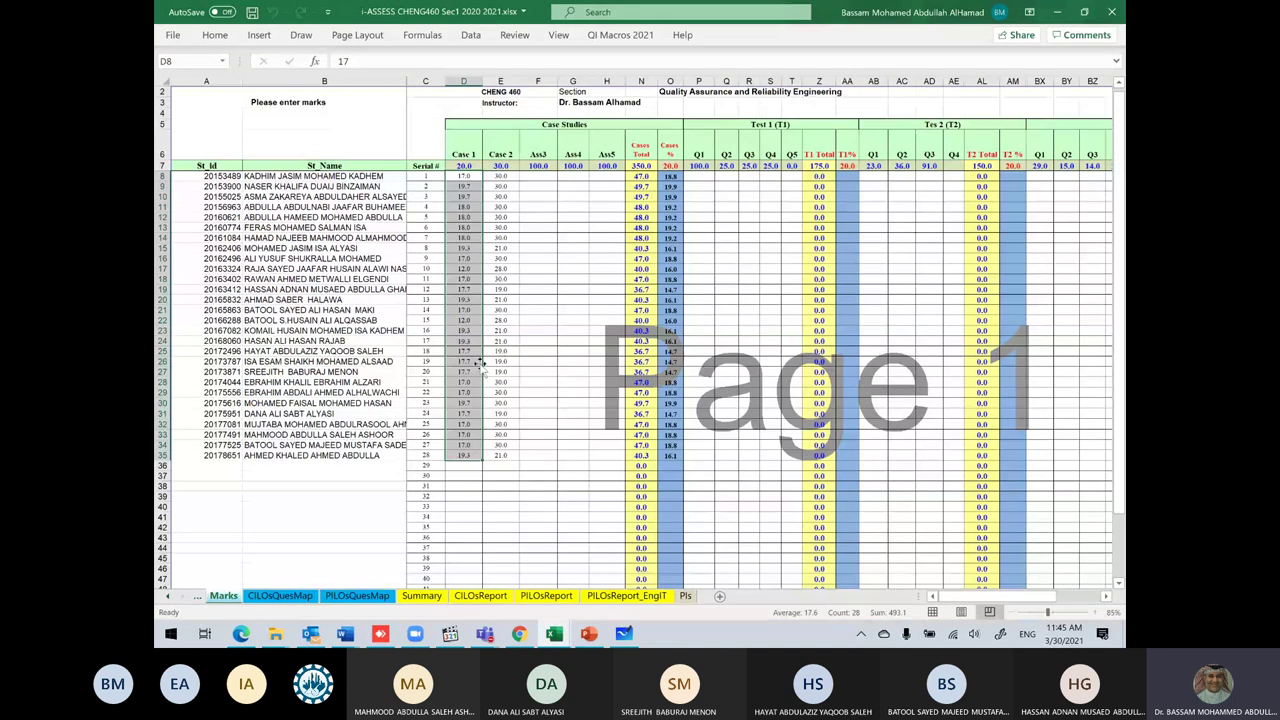
Step: Attempt a QI Macros Pareto Chart of the selected marks and dismiss the protected-sheet error
{"action": "left_click", "coordinate": [621, 36]}
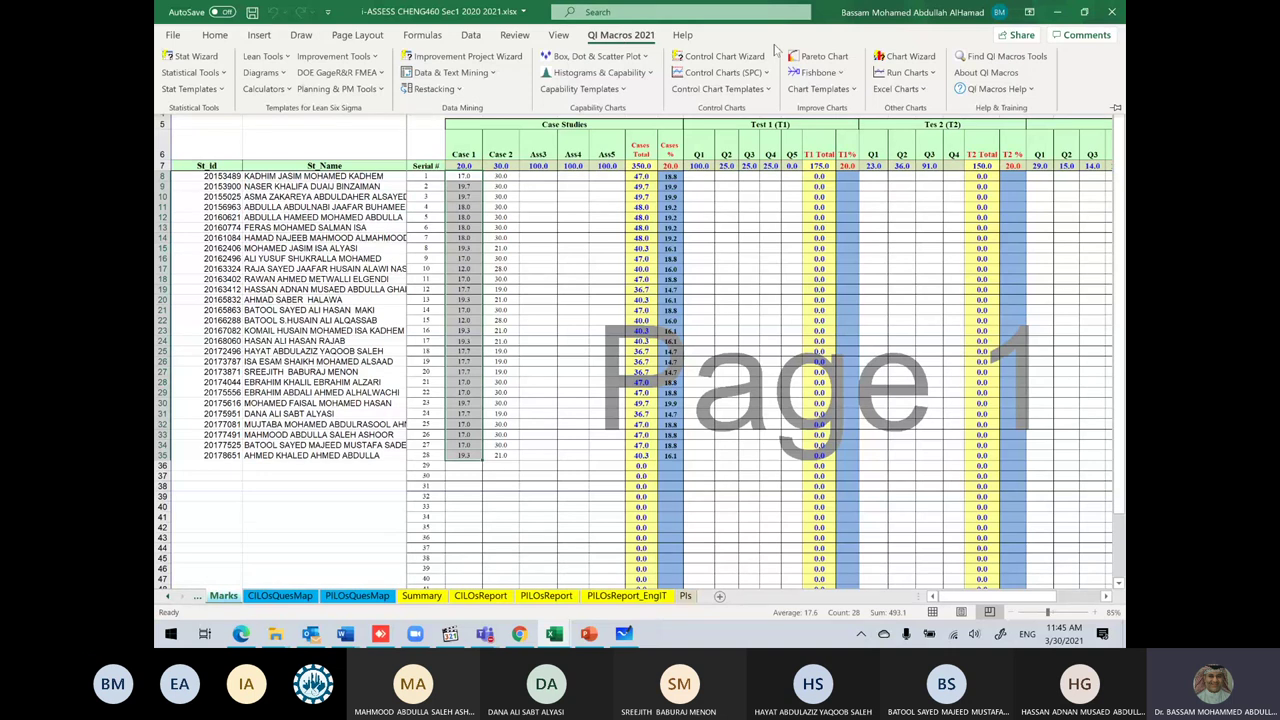
{"action": "left_click", "coordinate": [814, 56]}
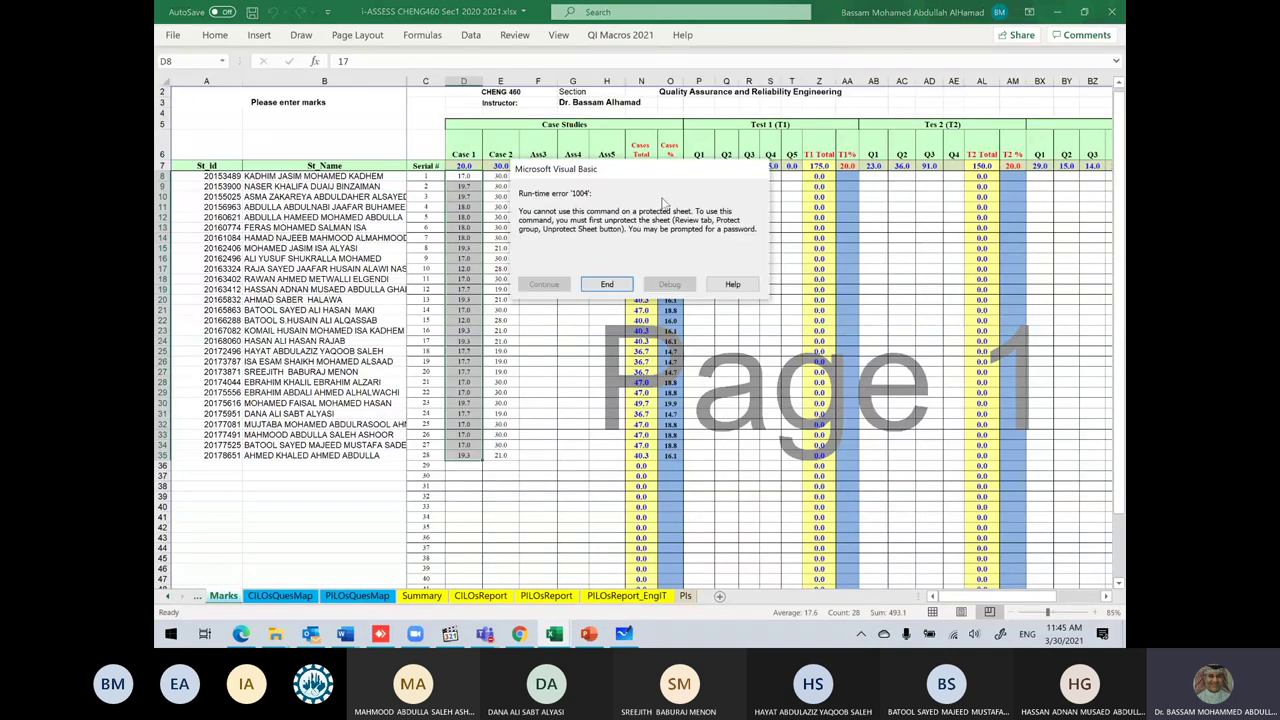
{"action": "left_click", "coordinate": [607, 285]}
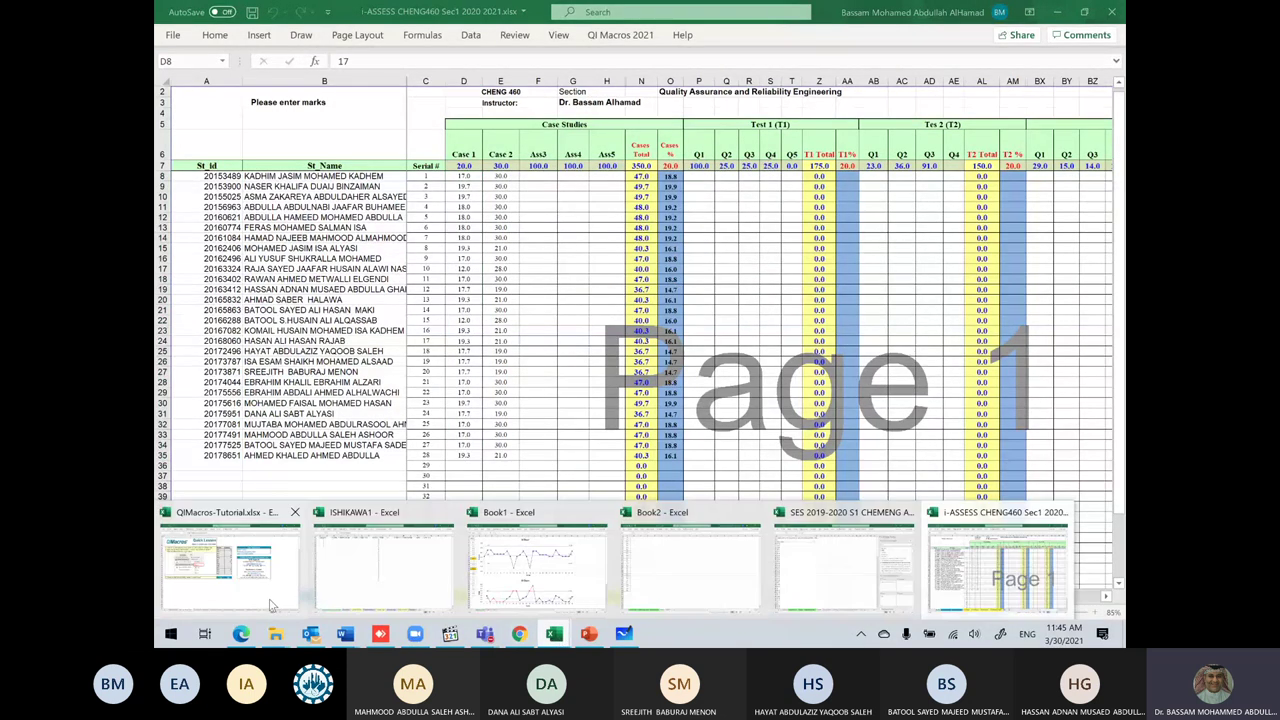
{"action": "mouse_move", "coordinate": [272, 601]}
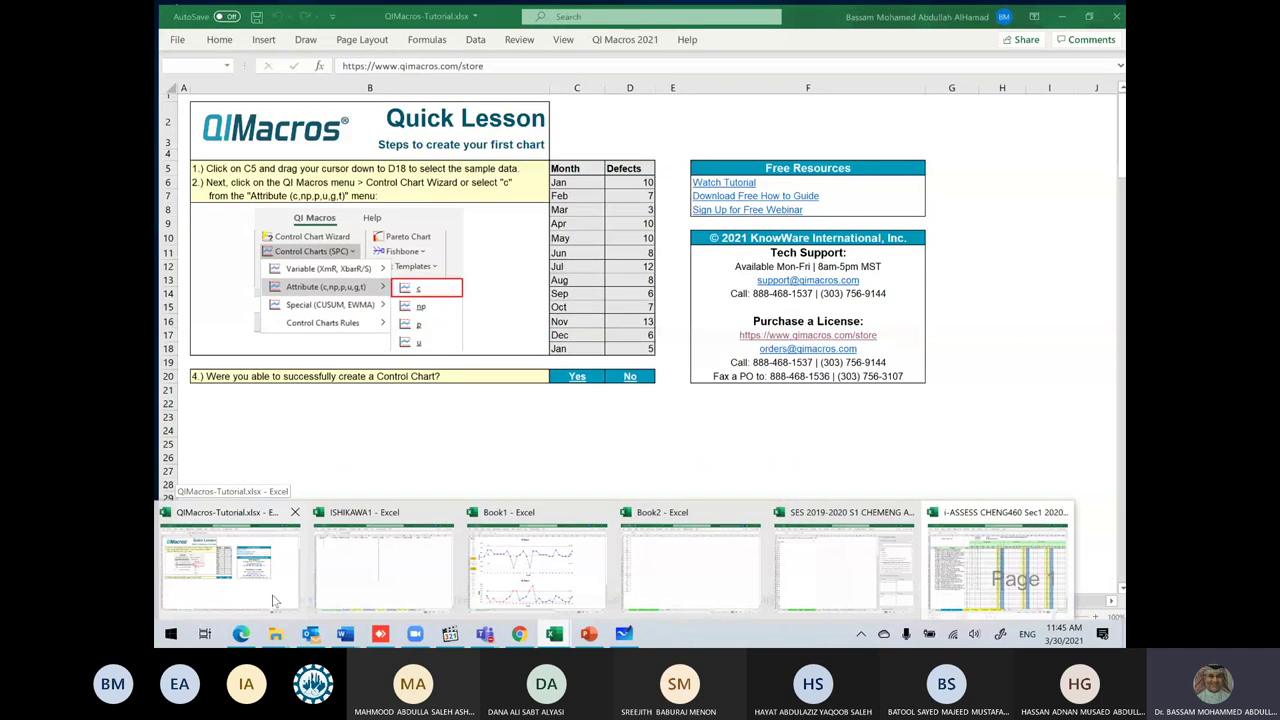
Step: In Book2, run the QI Macros Pareto Chart on the 28 column-A marks, creating Pareto Chart5
{"action": "left_click", "coordinate": [272, 600]}
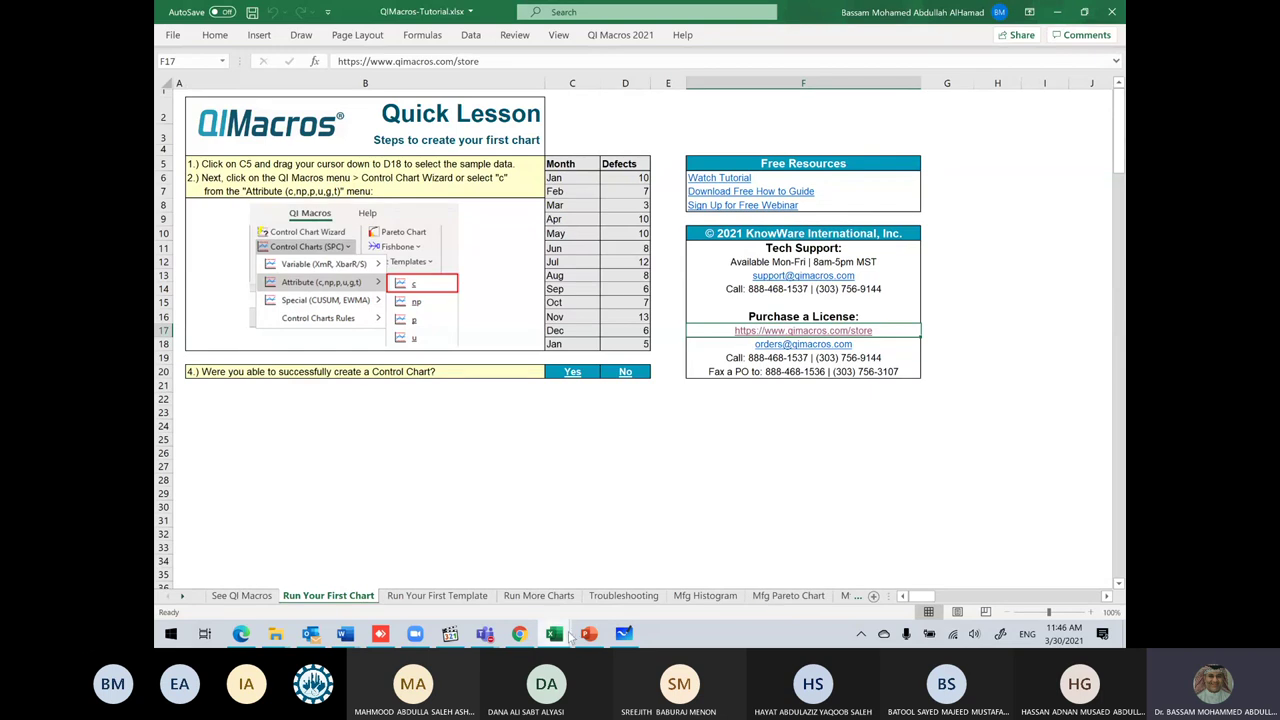
{"action": "mouse_move", "coordinate": [553, 637]}
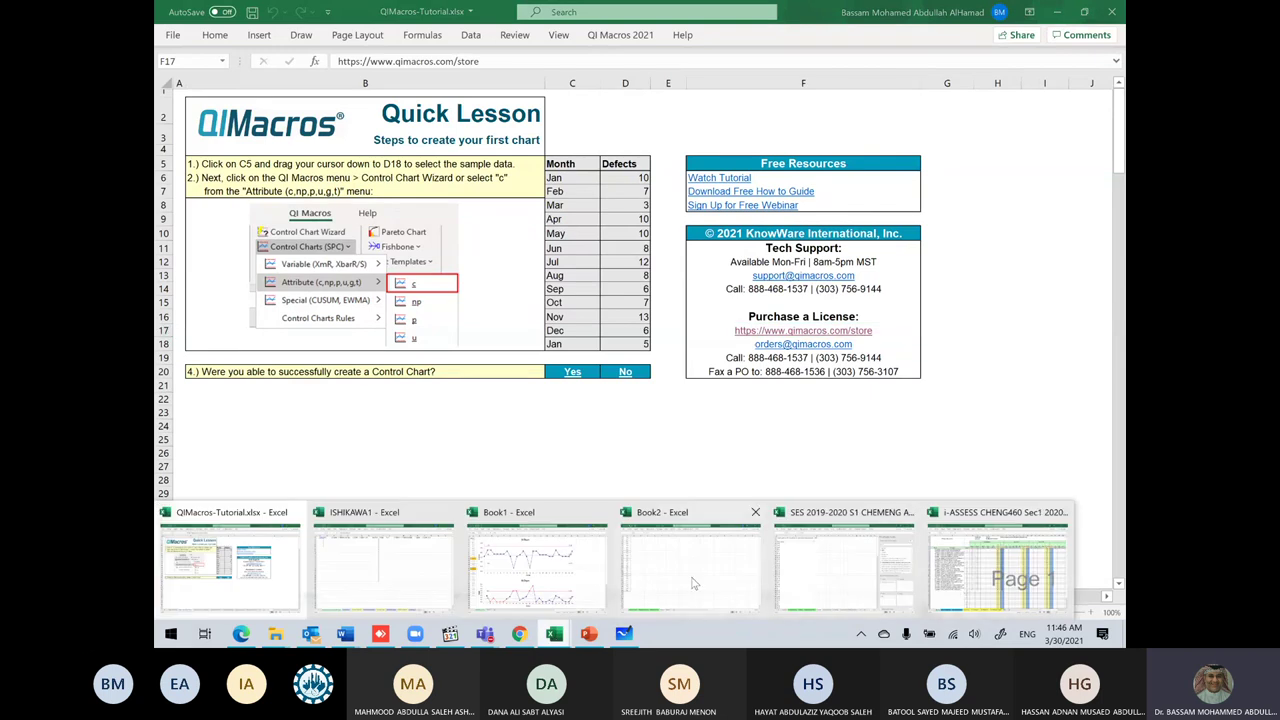
{"action": "left_click", "coordinate": [694, 583]}
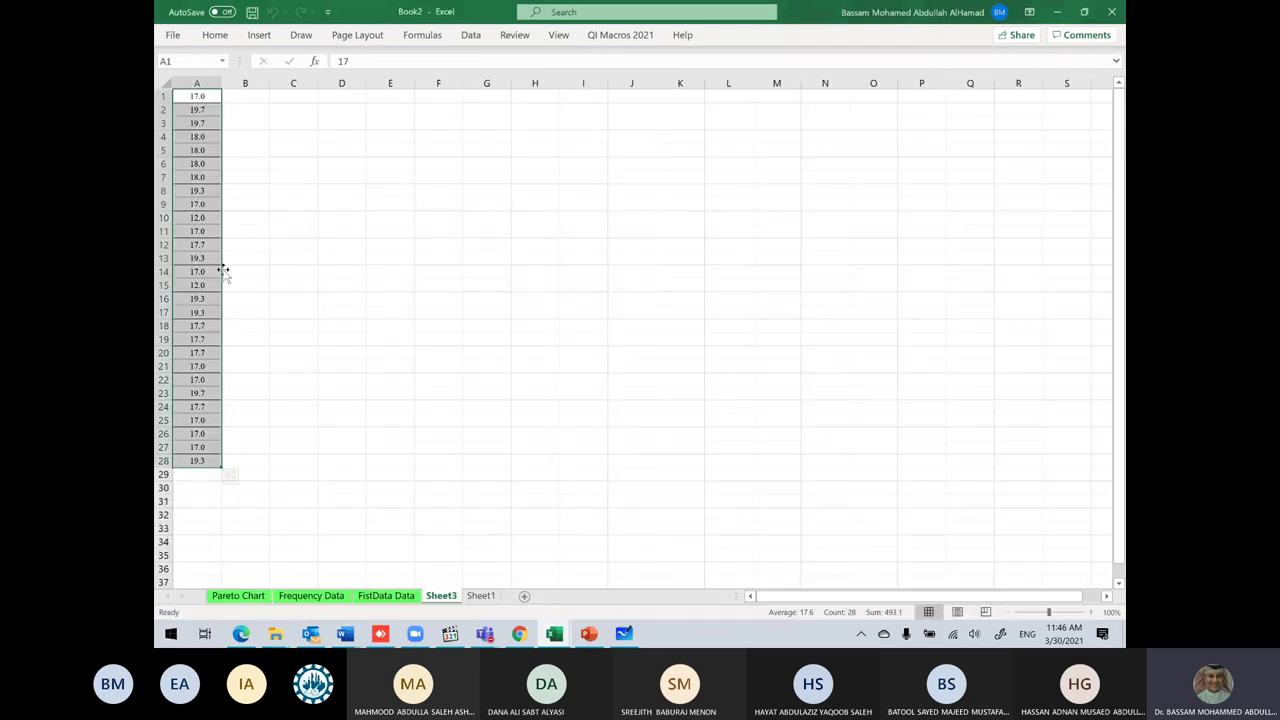
{"action": "left_click", "coordinate": [620, 35]}
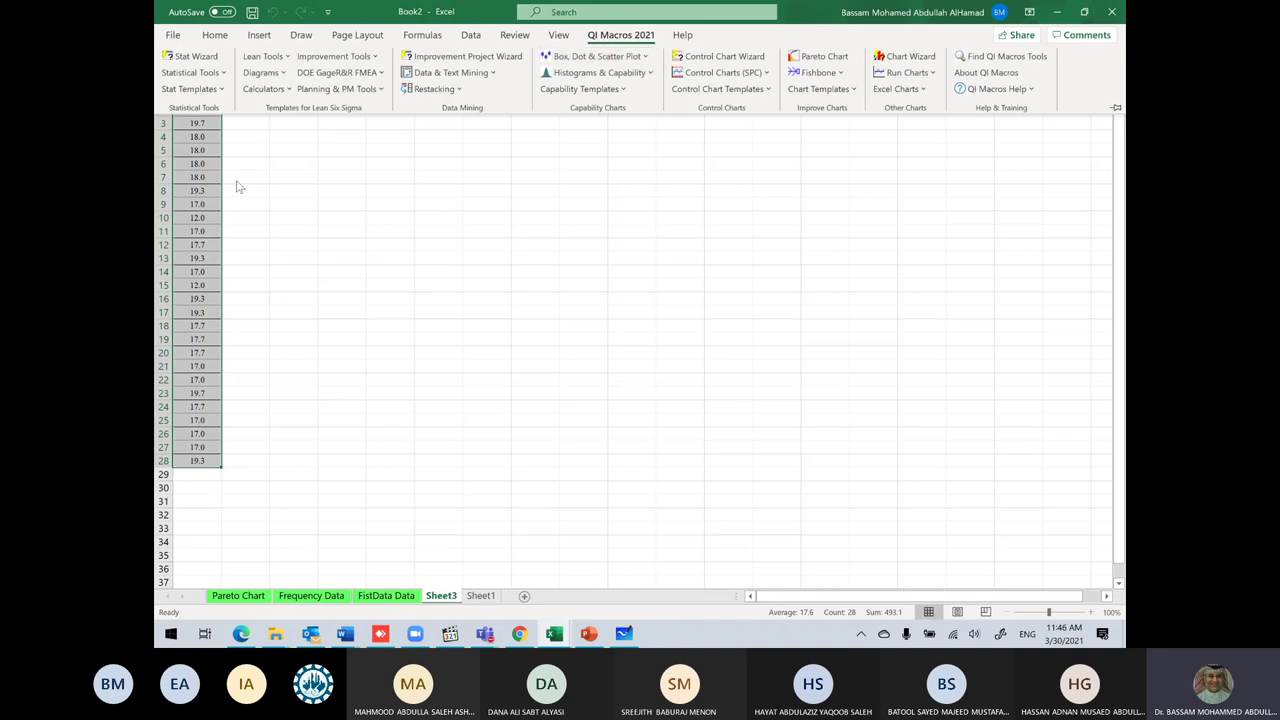
{"action": "left_click", "coordinate": [816, 54]}
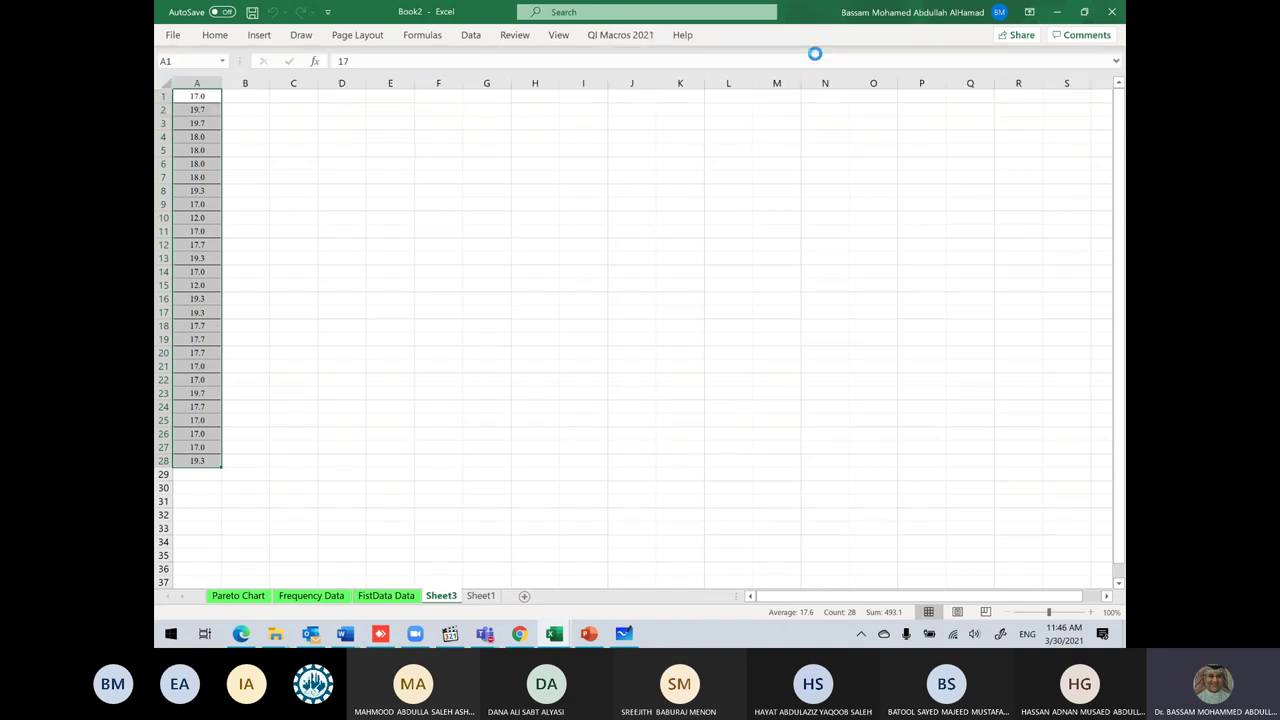
{"action": "left_click", "coordinate": [738, 204]}
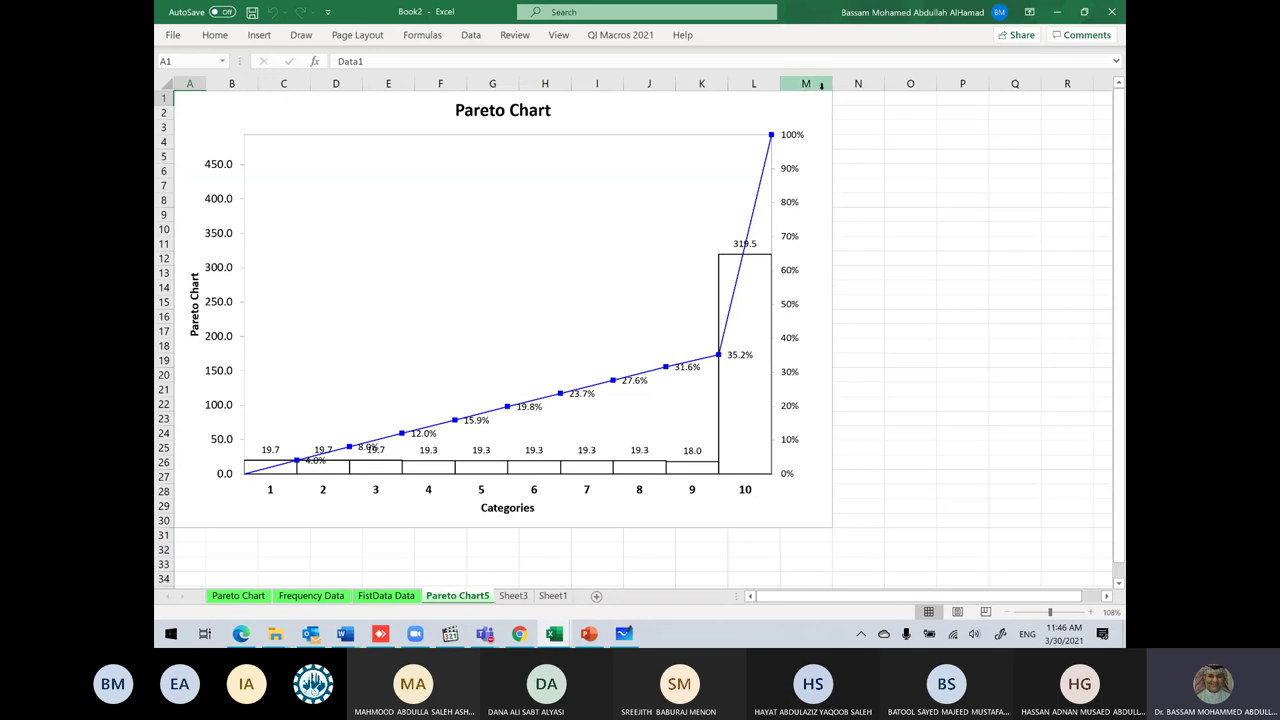
Step: Show Book2's Pareto Chart sheet with its six category bars, then return to the lecture slides
{"action": "left_click", "coordinate": [238, 596]}
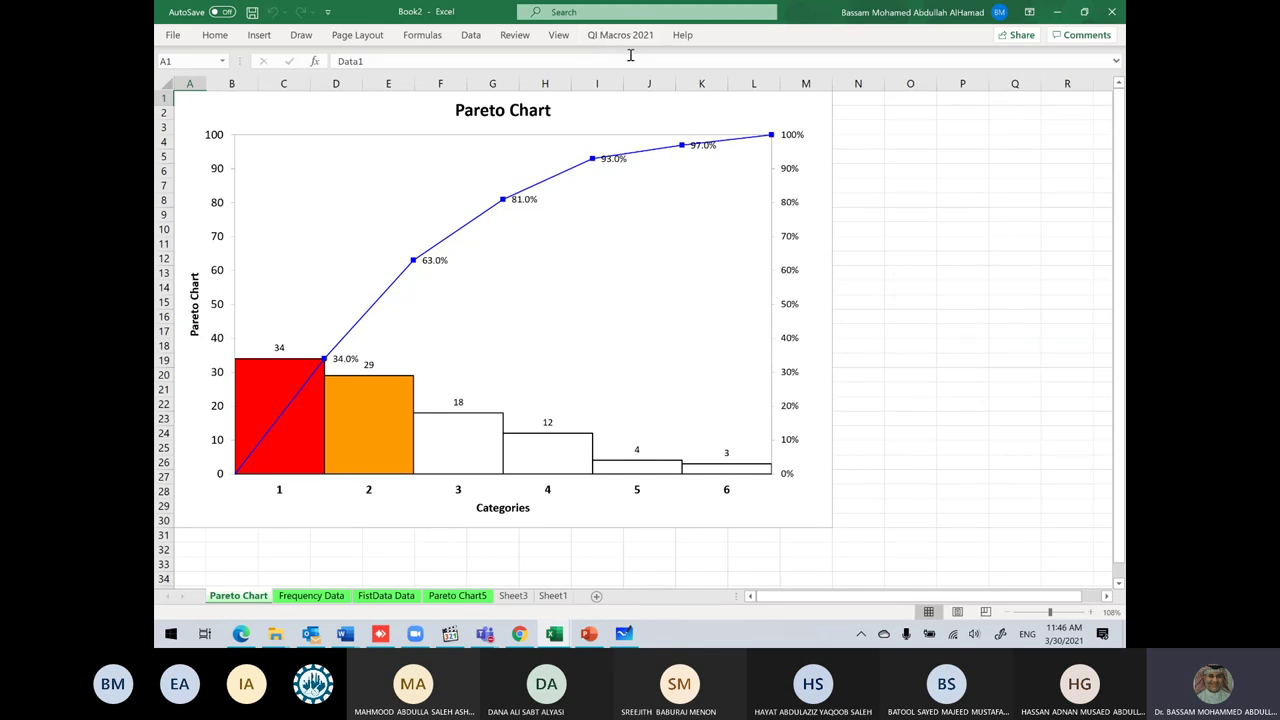
{"action": "left_click", "coordinate": [602, 636]}
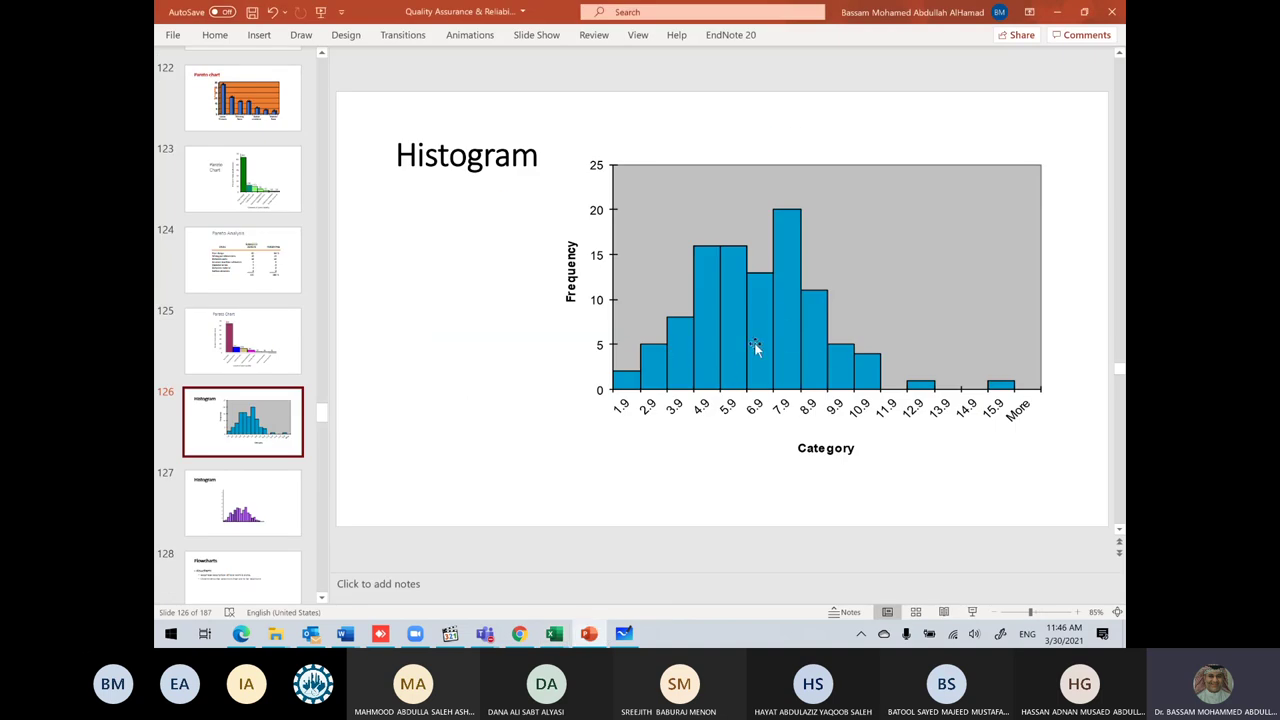
Step: Switch to Microsoft Whiteboard and scroll up to the hand-drawn Histograms sketches
{"action": "left_click", "coordinate": [624, 634]}
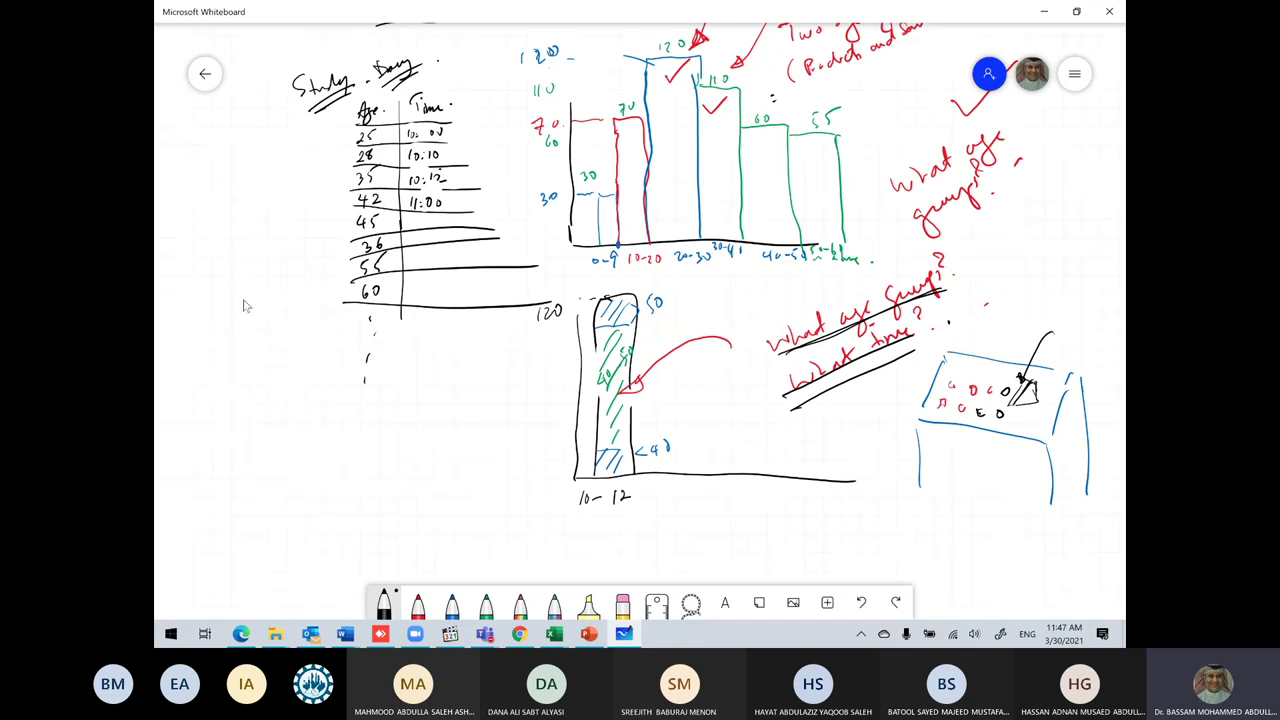
{"action": "scroll", "coordinate": [240, 305], "scroll_direction": "up", "scroll_amount": 3}
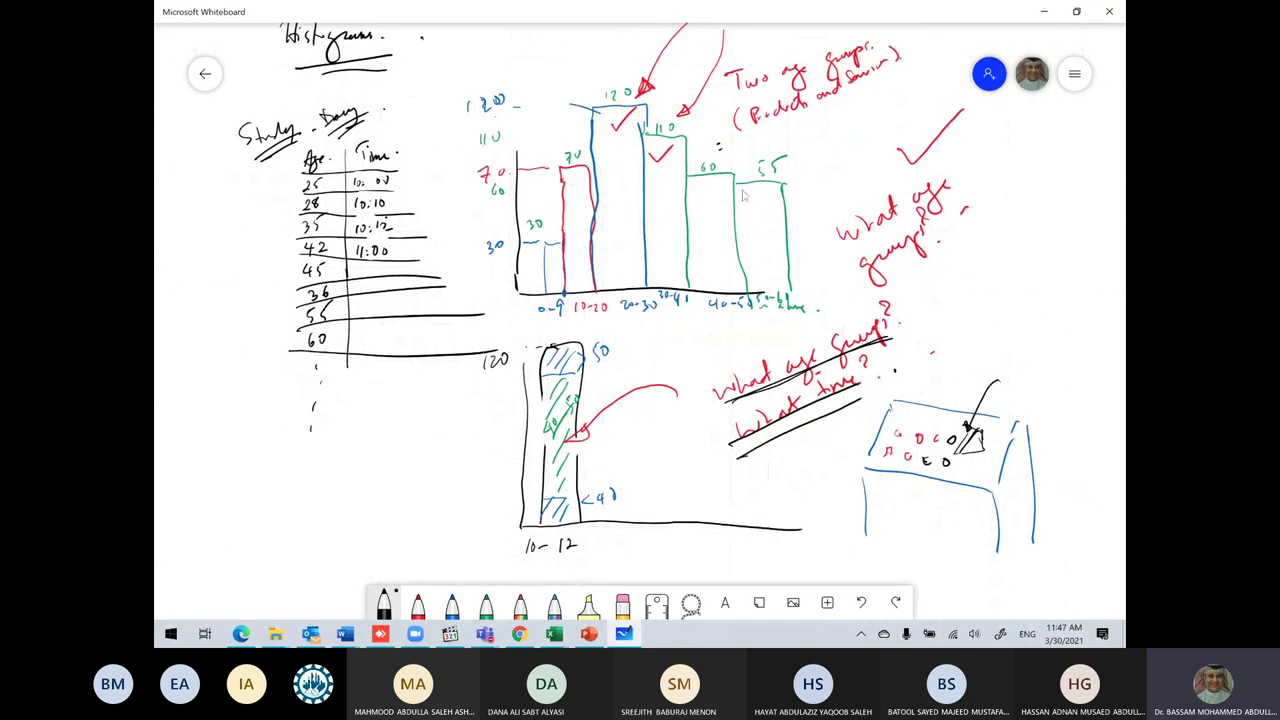